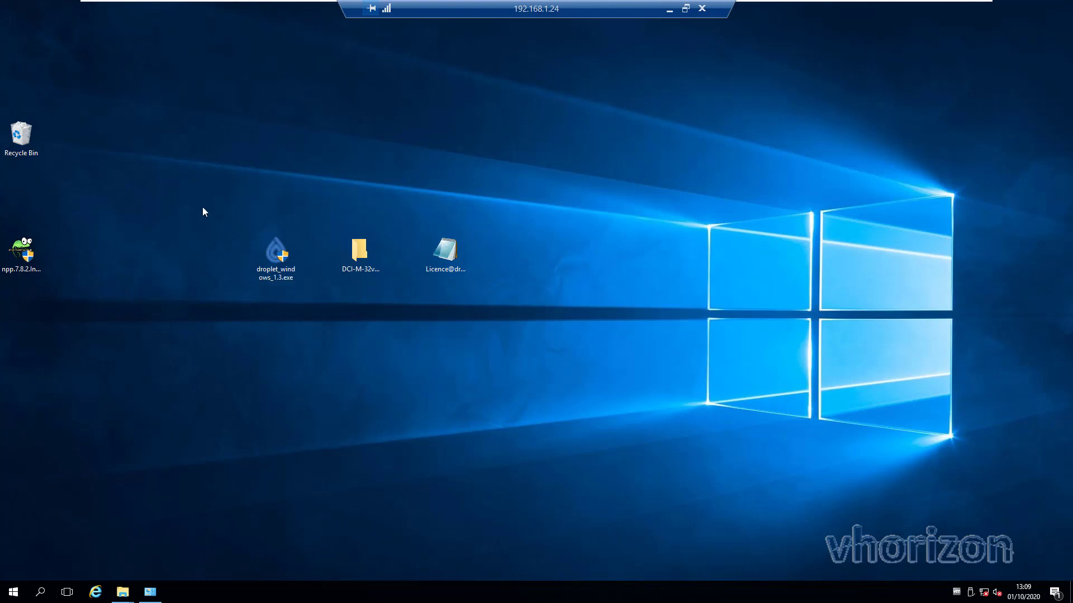
# Step: Examine the Droplet setup files on the desktop and open the DCI-M-32v1.3 folder to view the container image
pyautogui.moveTo(203, 208); pyautogui.dragTo(534, 299)
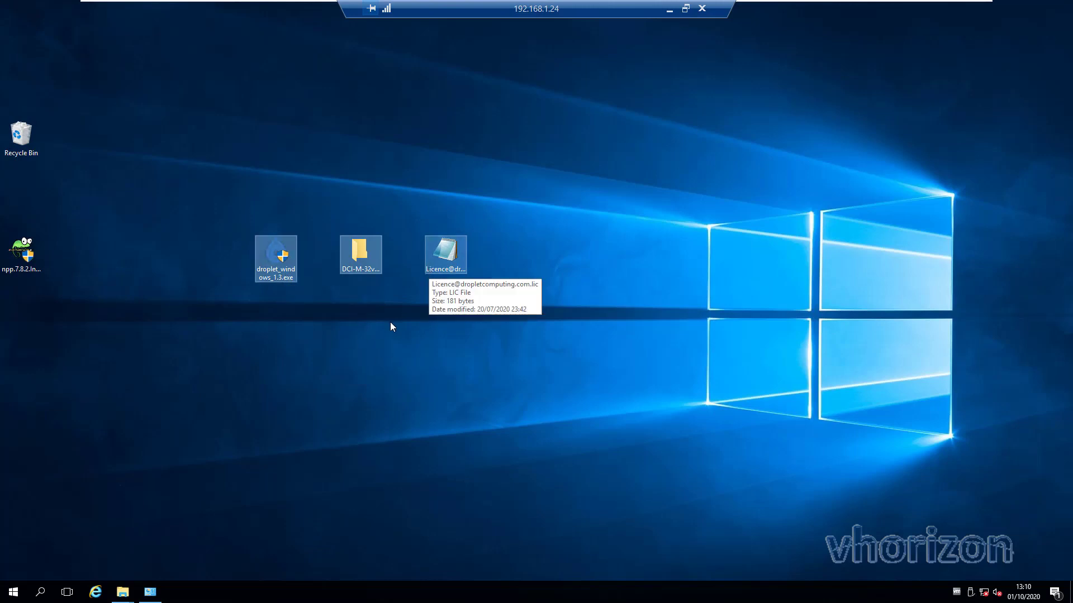
pyautogui.moveTo(366, 264); pyautogui.dragTo(367, 264)
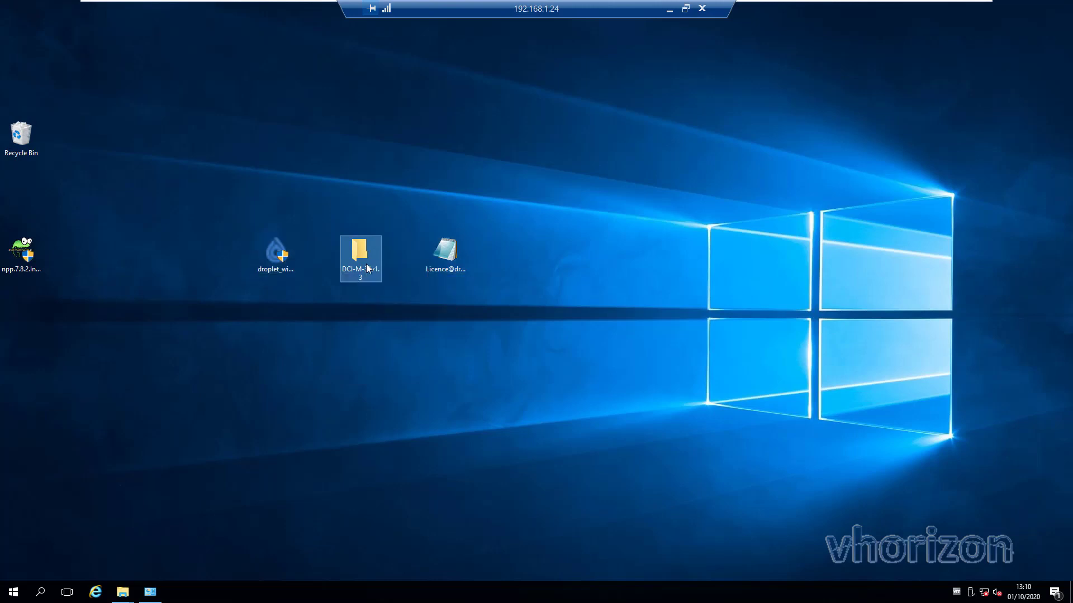
pyautogui.doubleClick(367, 268)
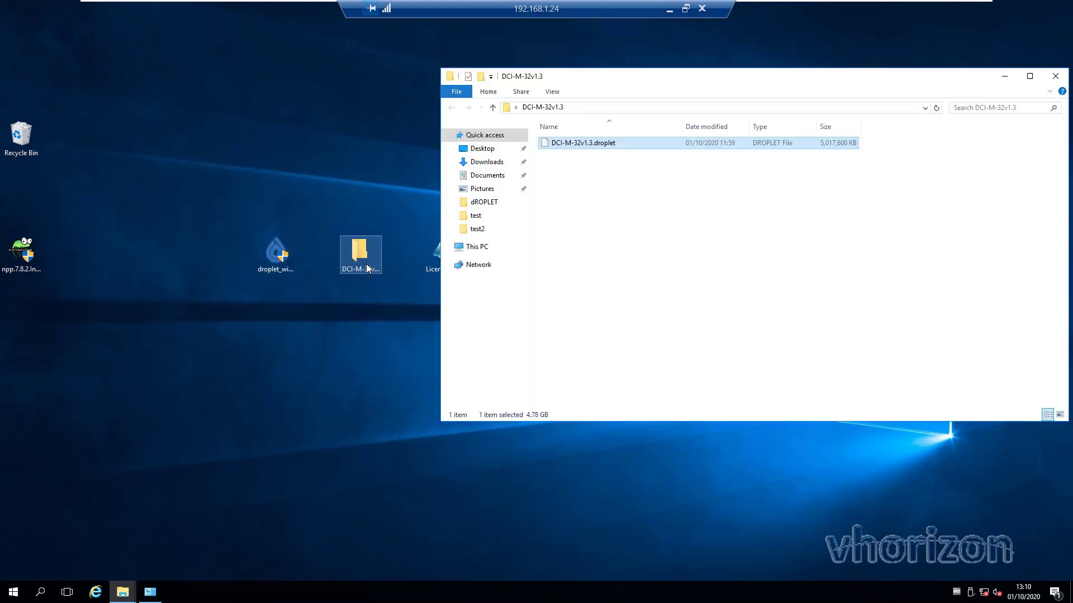
# Step: Install Droplet from droplet_windows_1.3.exe with all components selected, into C:\Program Files\Droplet
pyautogui.doubleClick(276, 256)
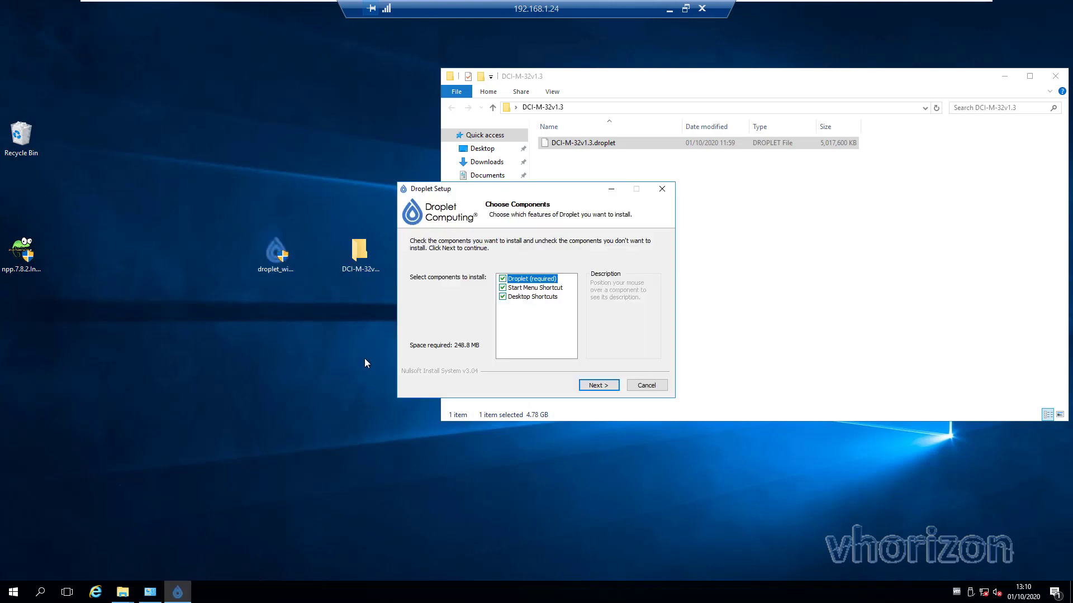
pyautogui.click(595, 387)
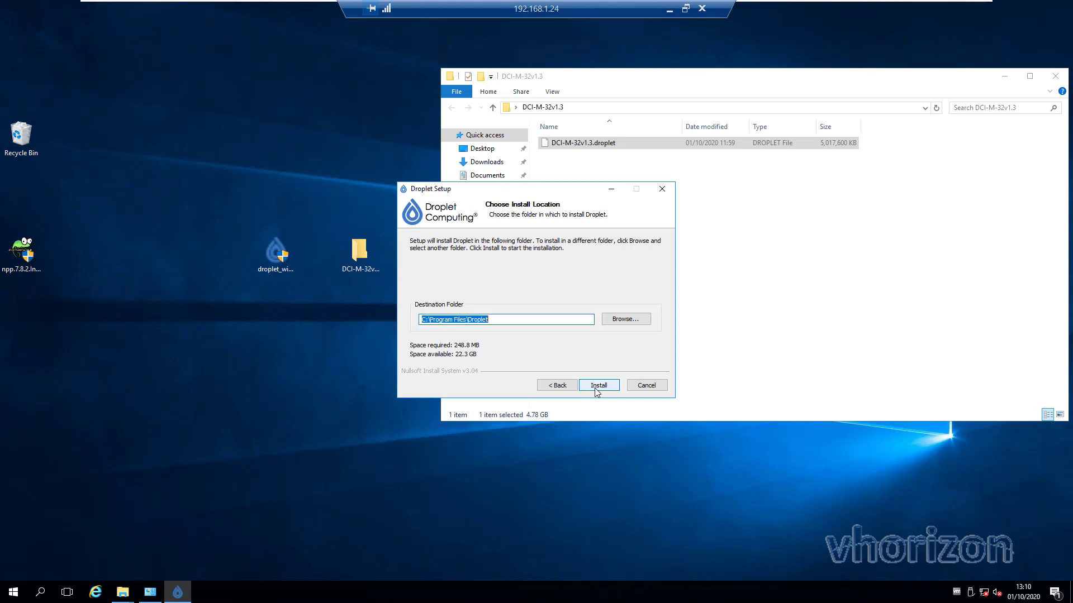
pyautogui.click(595, 388)
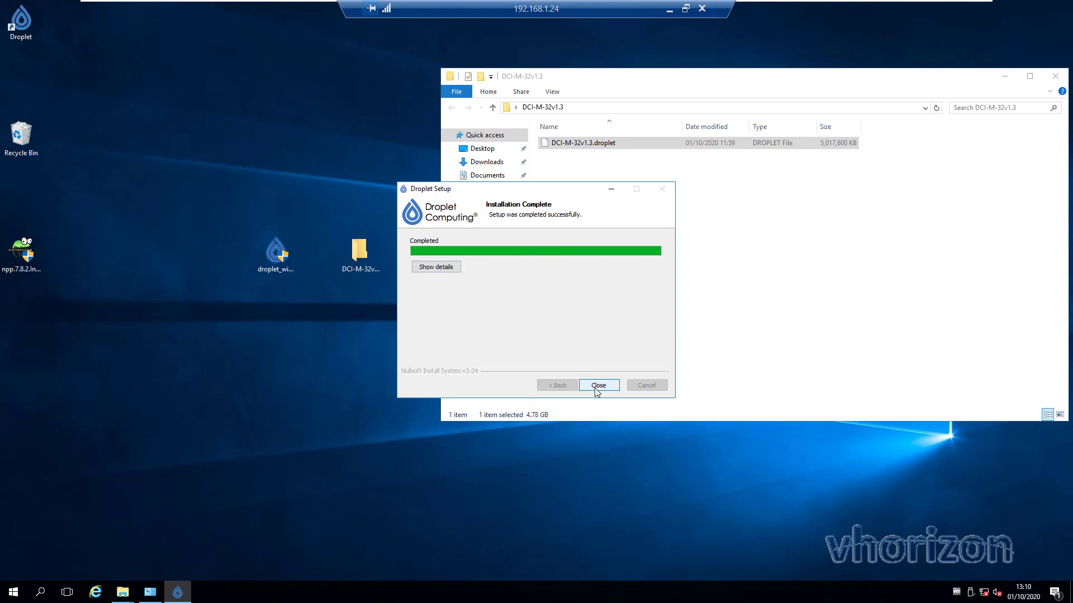
pyautogui.click(597, 385)
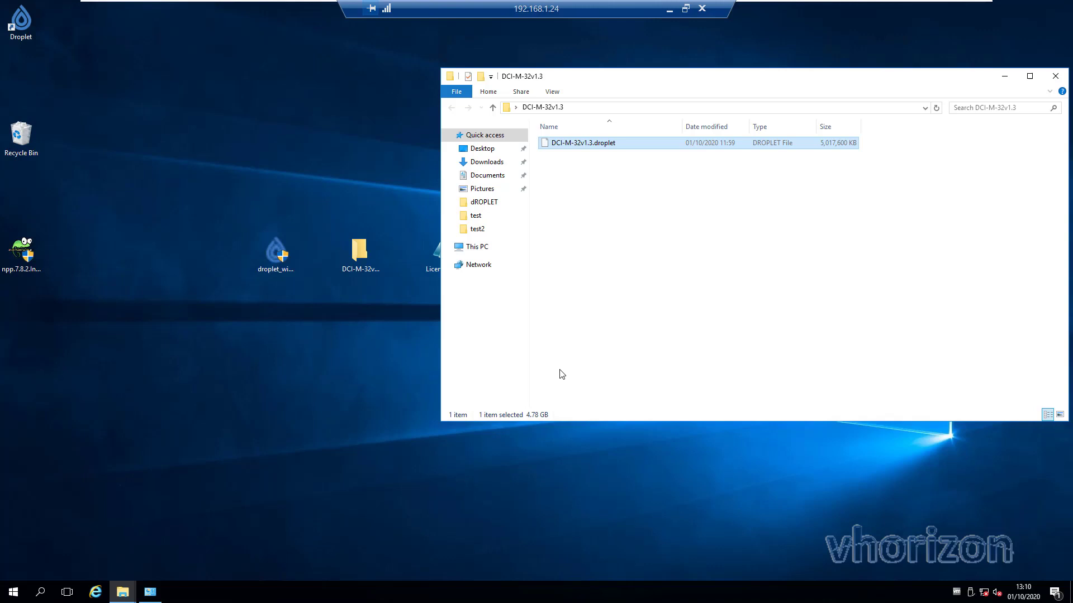
# Step: Launch Droplet, licensing it with the .lic file from the Desktop, and accept the end user licence agreement
pyautogui.doubleClick(21, 22)
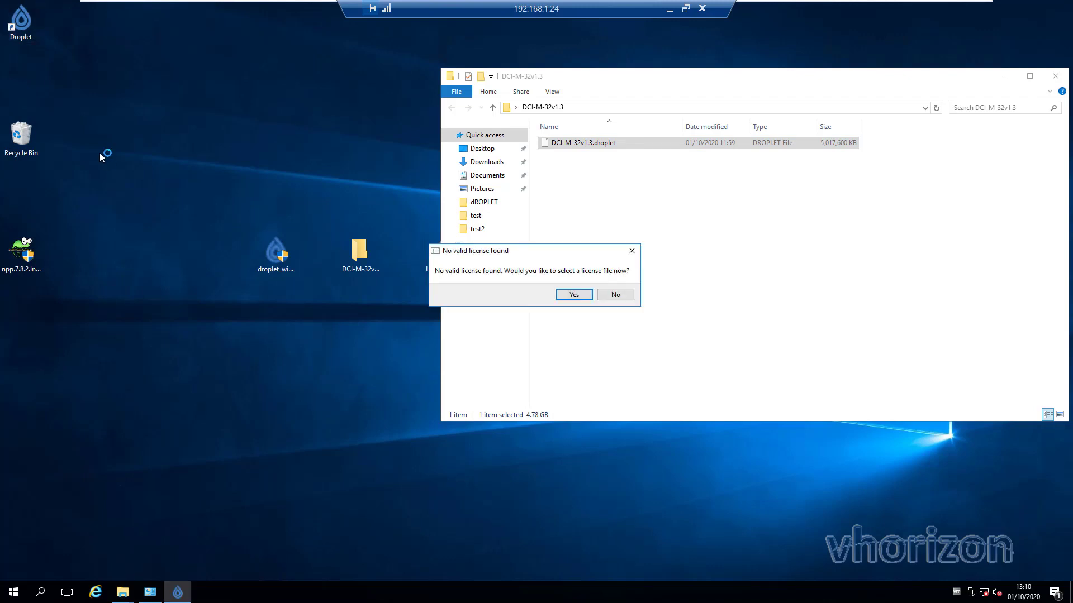
pyautogui.click(581, 297)
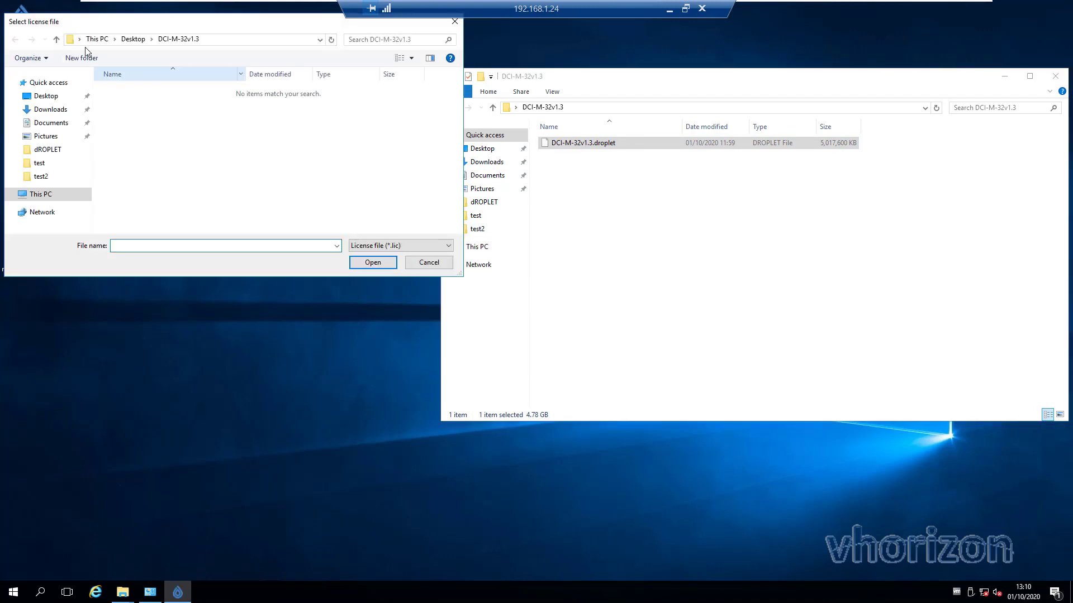
pyautogui.click(61, 97)
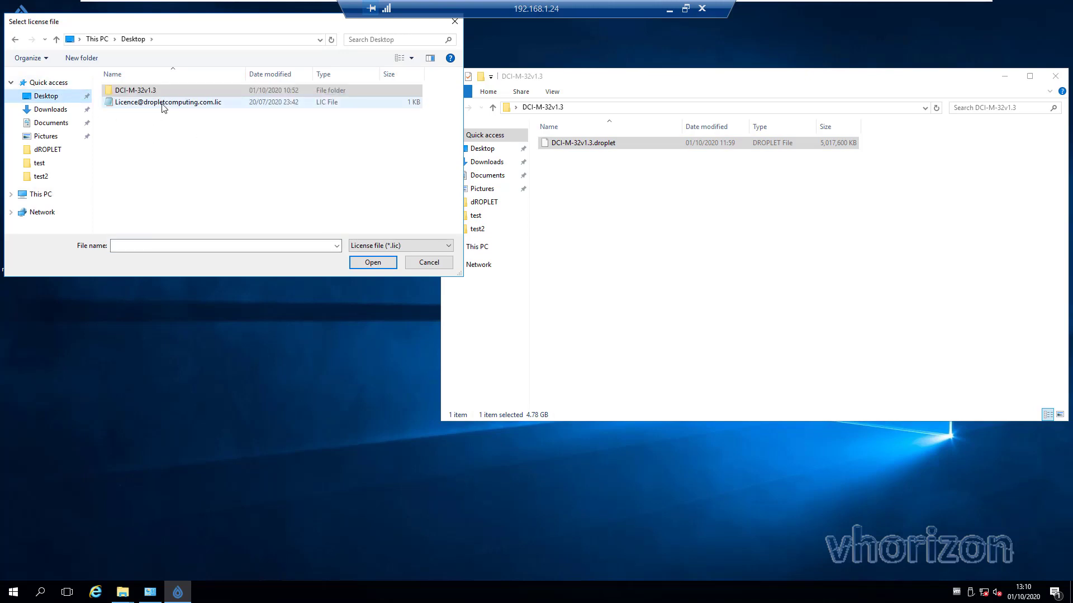
pyautogui.doubleClick(162, 103)
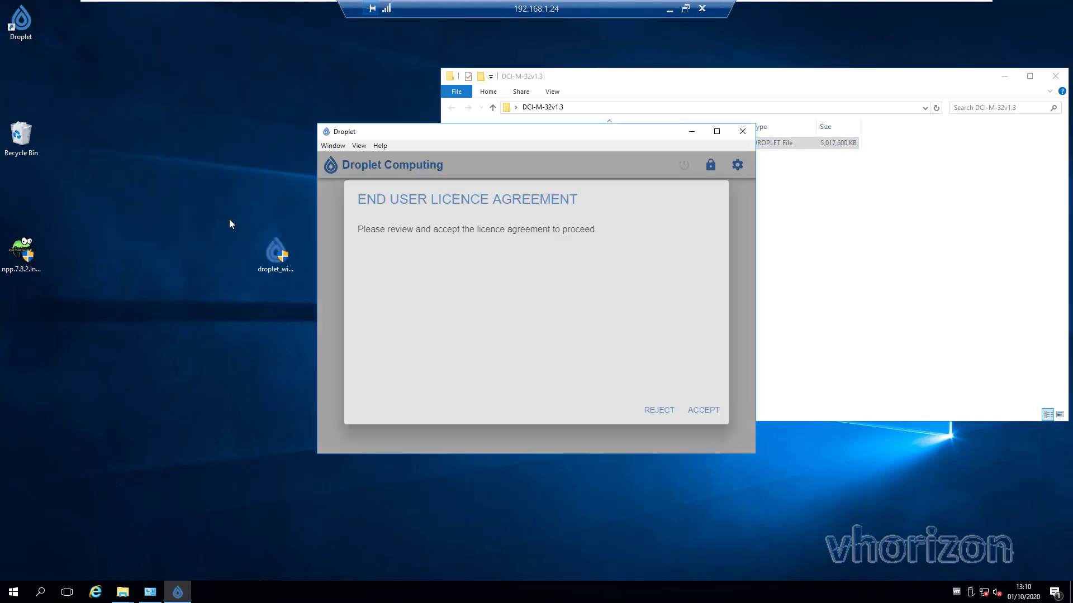
pyautogui.scroll(-15, 635, 322)
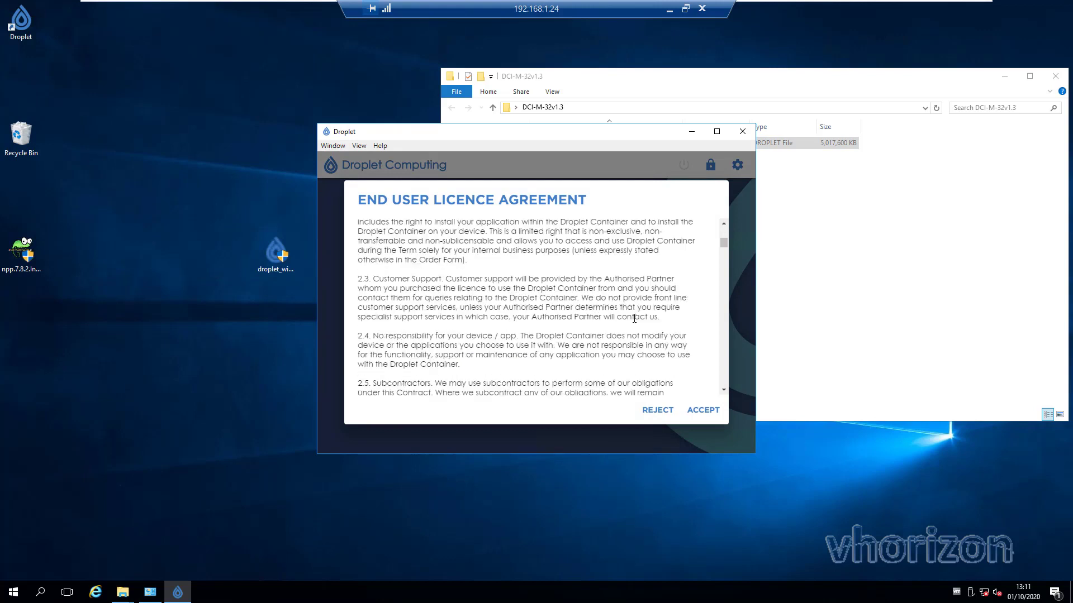
pyautogui.click(707, 411)
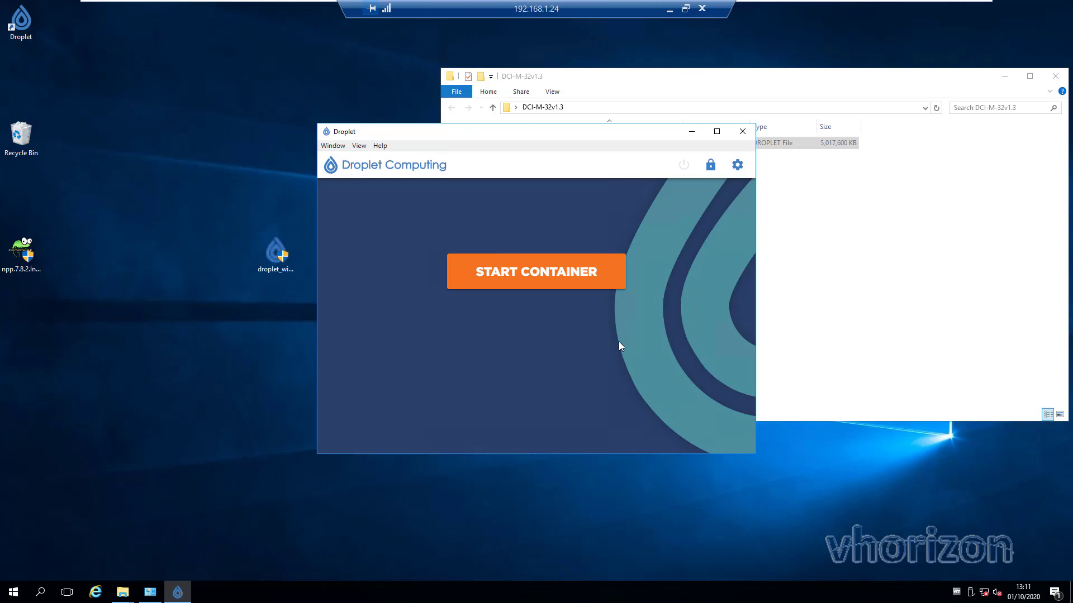
# Step: Start the container using the image file DCI-M-32v1.3.droplet from the DCI-M-32v1.3 folder on the Desktop
pyautogui.click(561, 282)
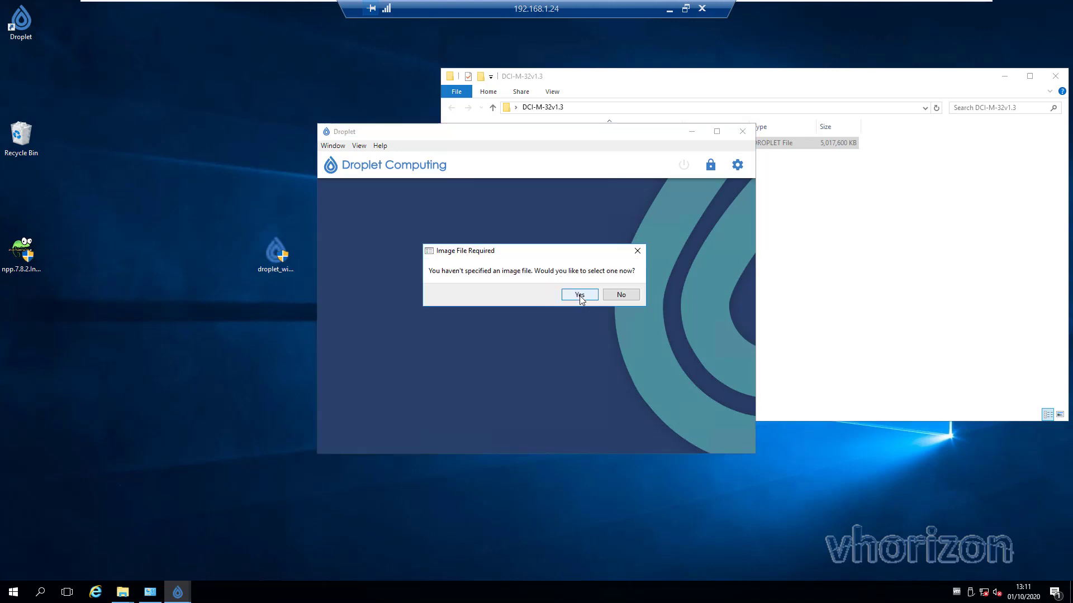
pyautogui.click(580, 295)
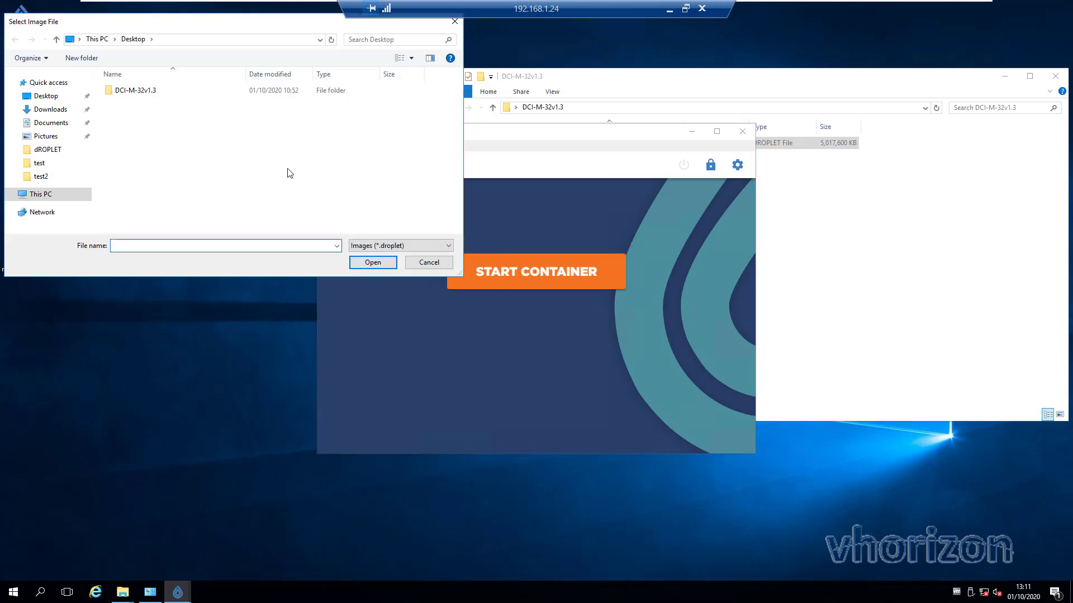
pyautogui.doubleClick(127, 92)
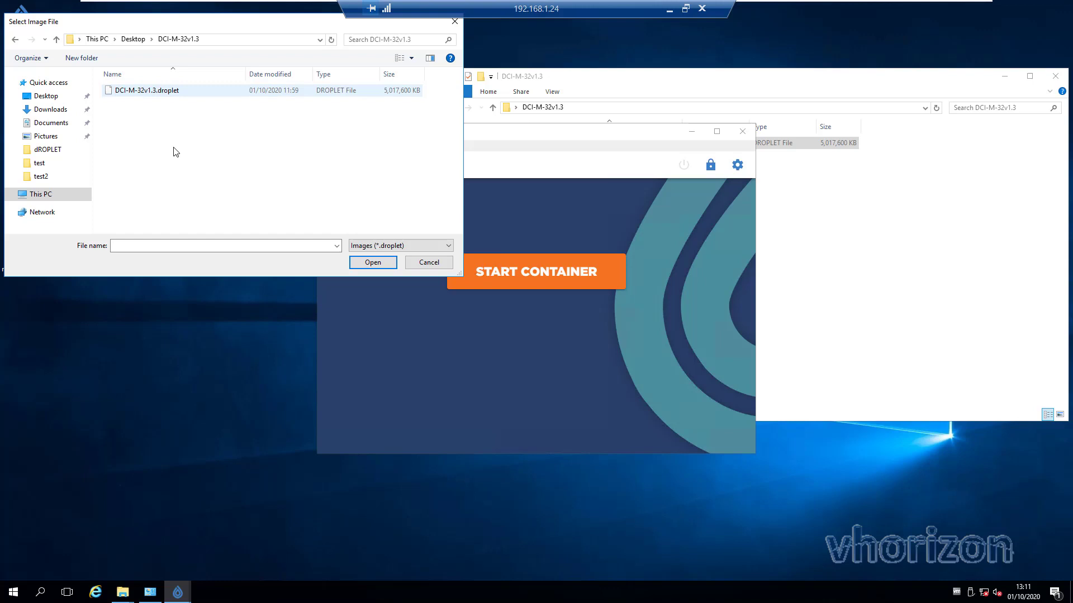
pyautogui.doubleClick(151, 91)
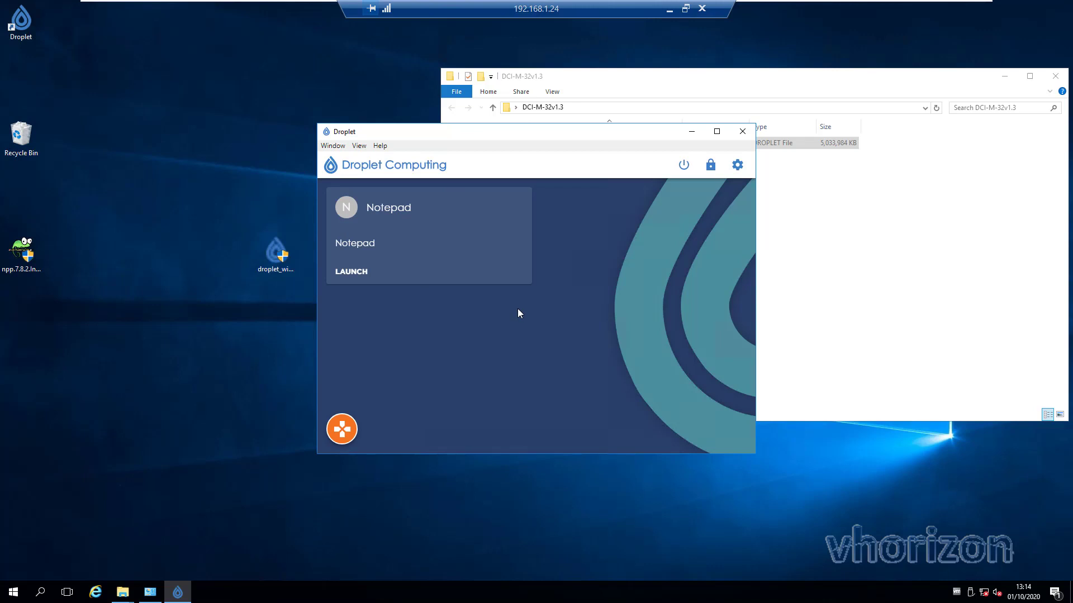
# Step: Launch Notepad inside the container and maximize the Droplet window
pyautogui.click(343, 273)
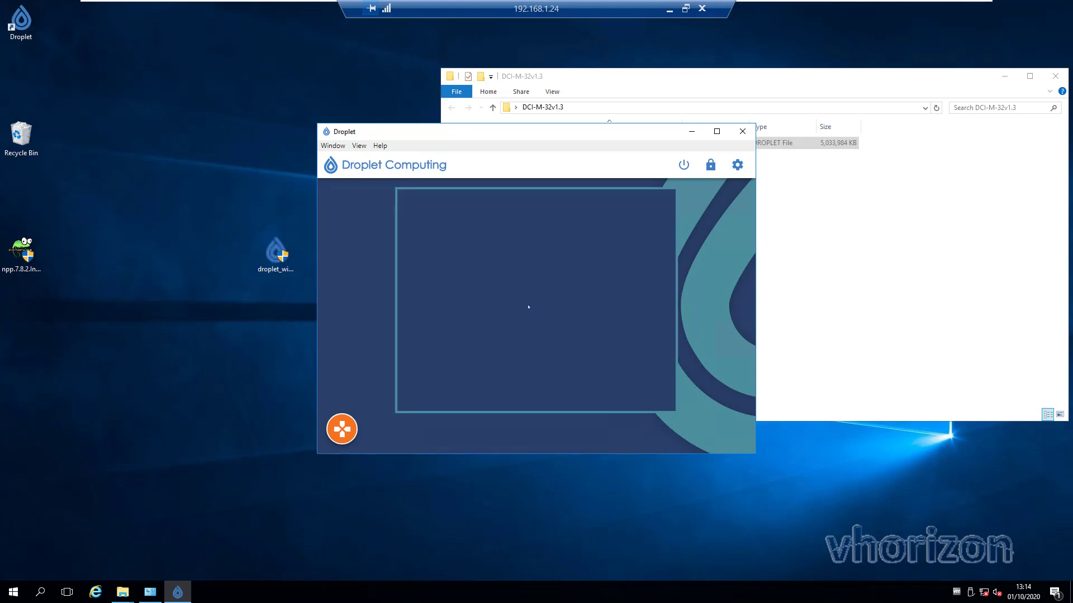
pyautogui.click(717, 132)
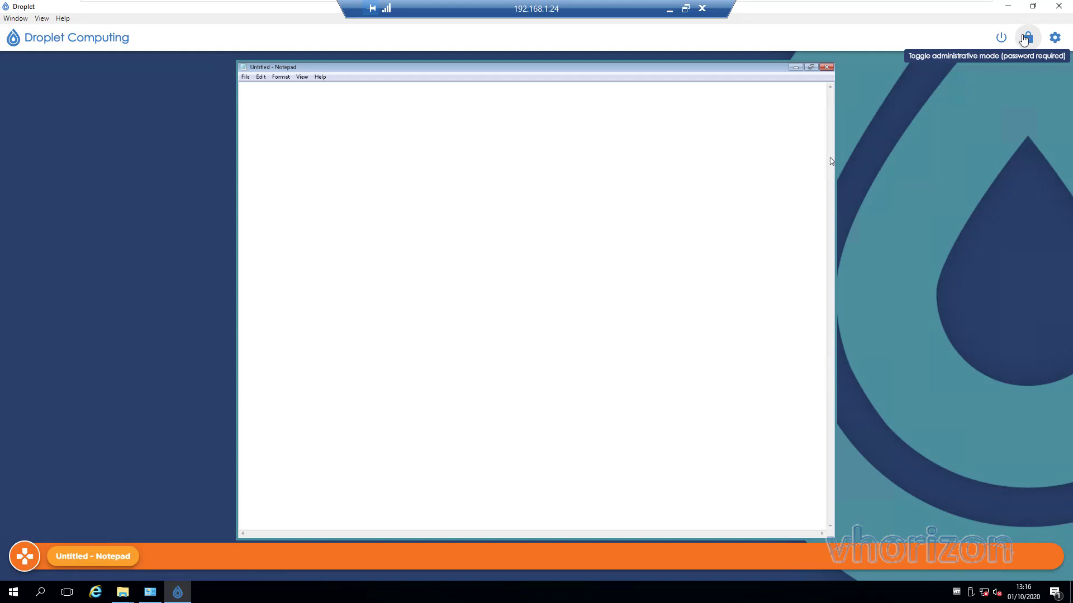
# Step: Unlock administrative mode in Droplet by entering the administrative password
pyautogui.click(1025, 39)
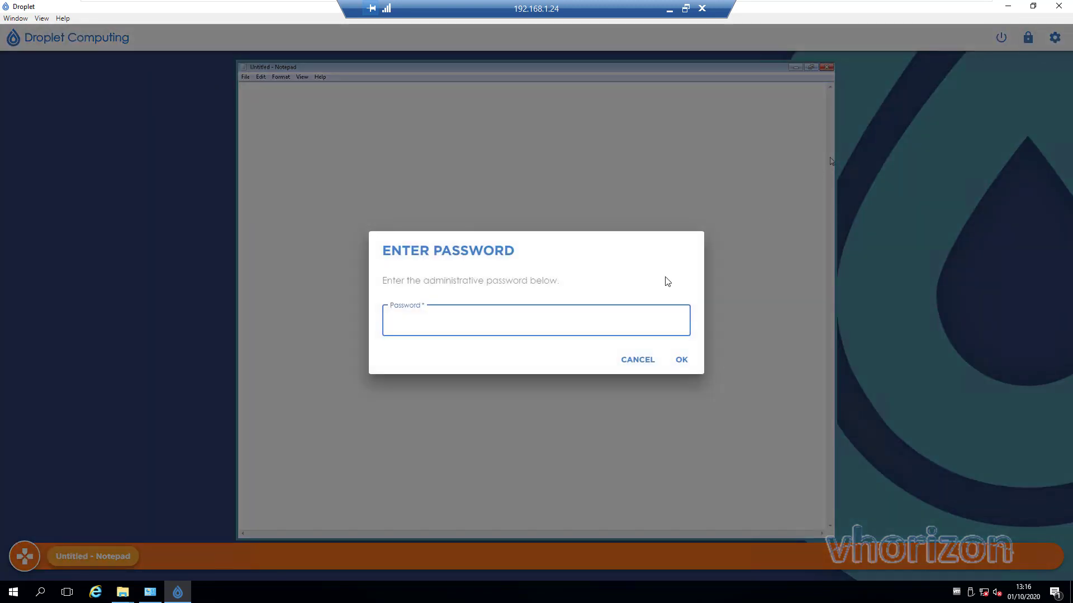
pyautogui.write('***********')
pyautogui.press('Return')
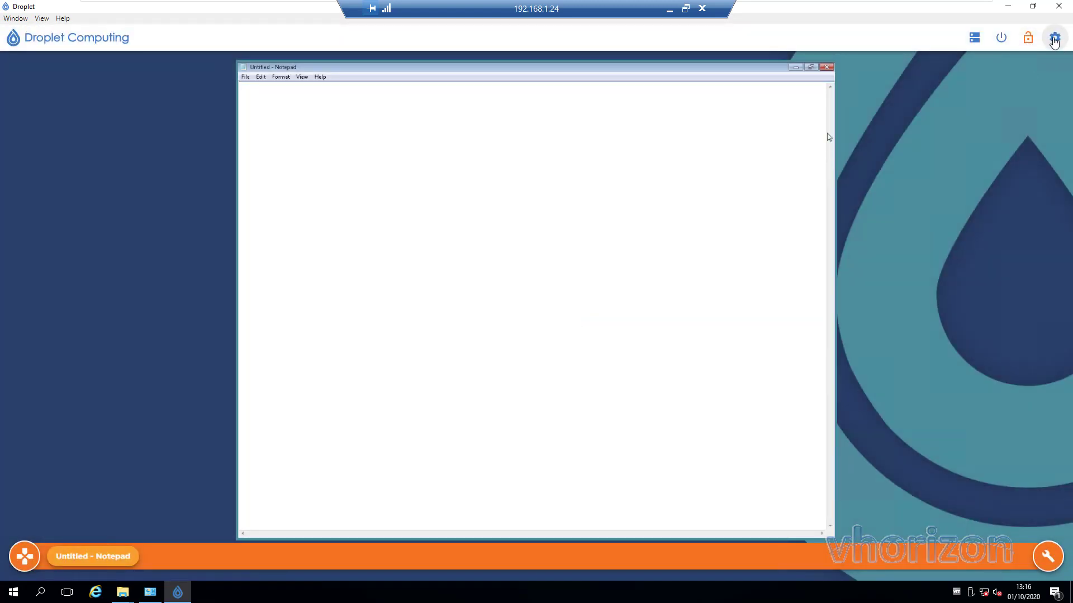
# Step: Change Droplet's administrative password in the settings, entering the existing password and the new password with its confirmation
pyautogui.click(1054, 39)
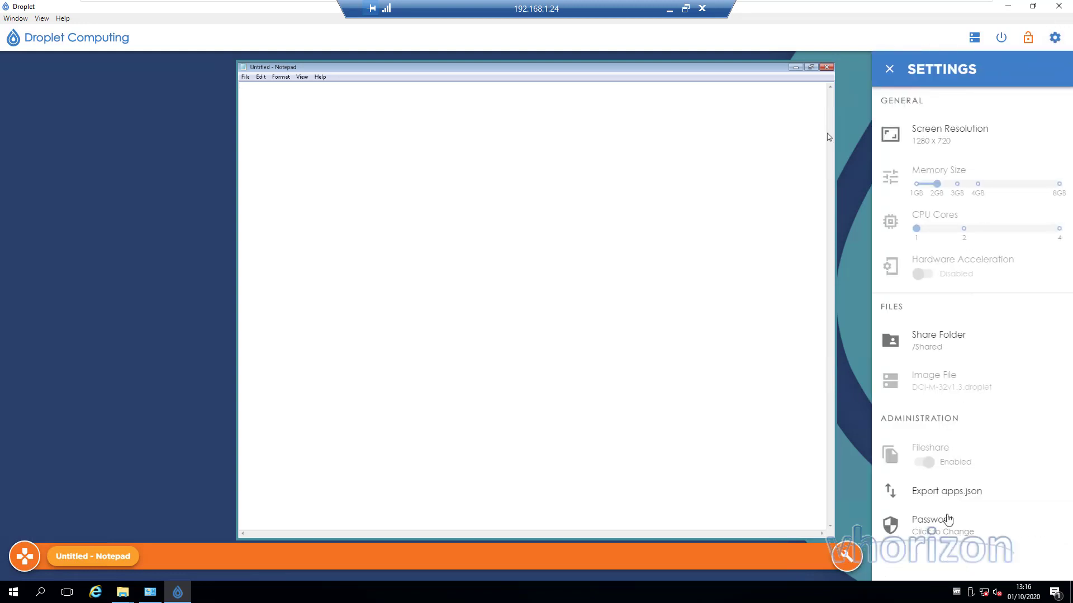
pyautogui.click(944, 542)
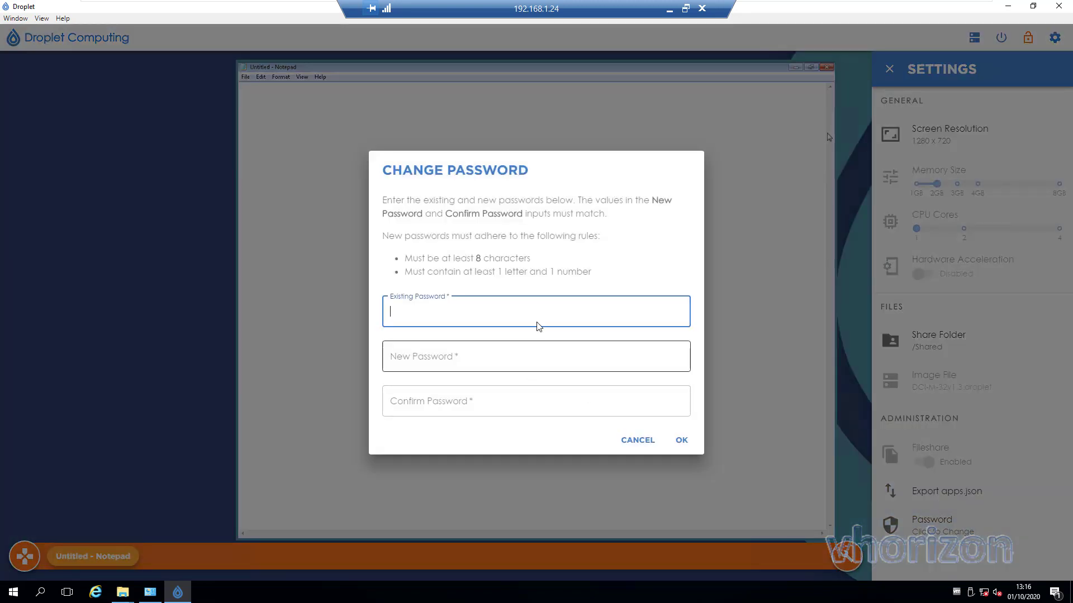
pyautogui.write('•••••••')
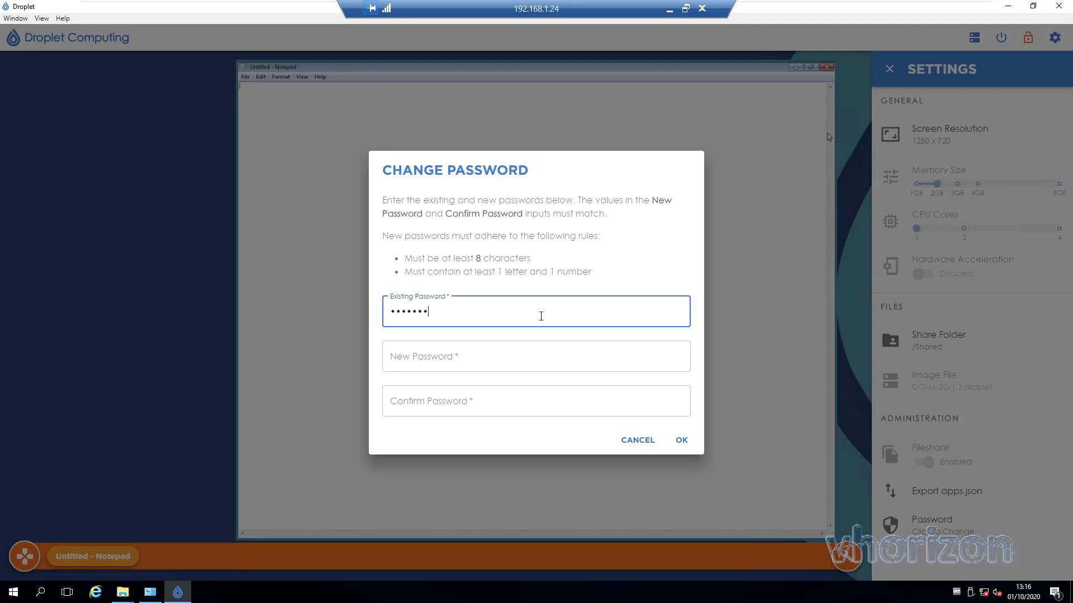
pyautogui.write('••••')
pyautogui.press('Tab')
pyautogui.write('••••••••')
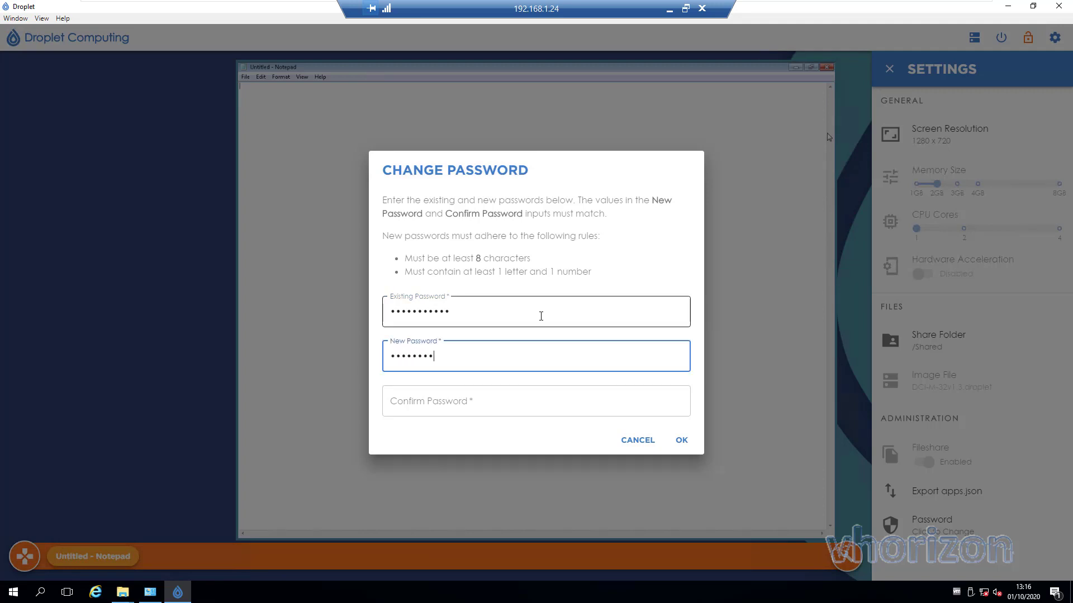
pyautogui.press('Tab')
pyautogui.write('••••••••')
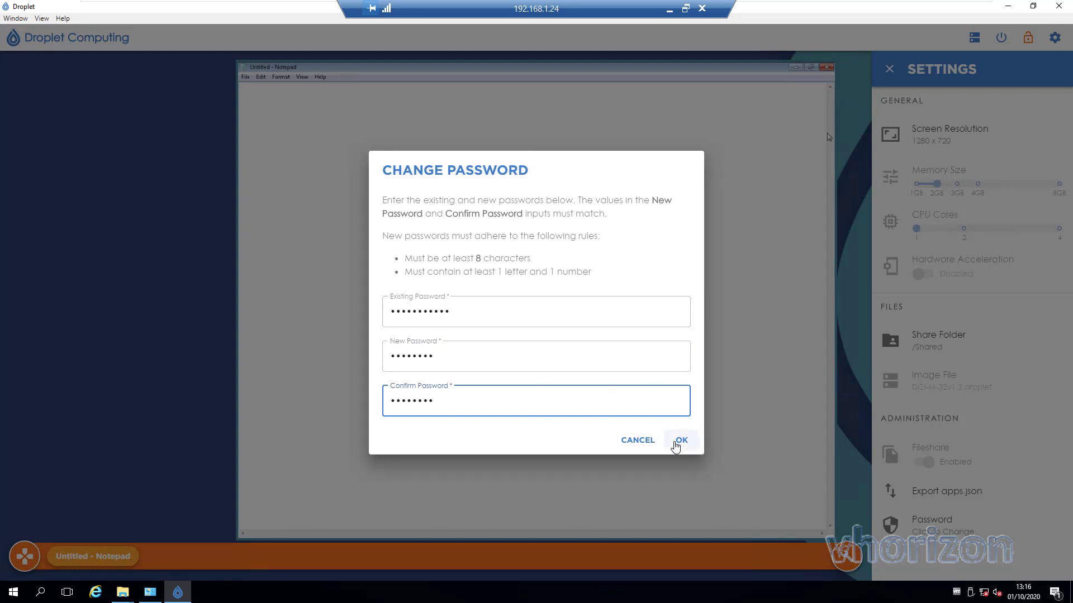
pyautogui.click(677, 441)
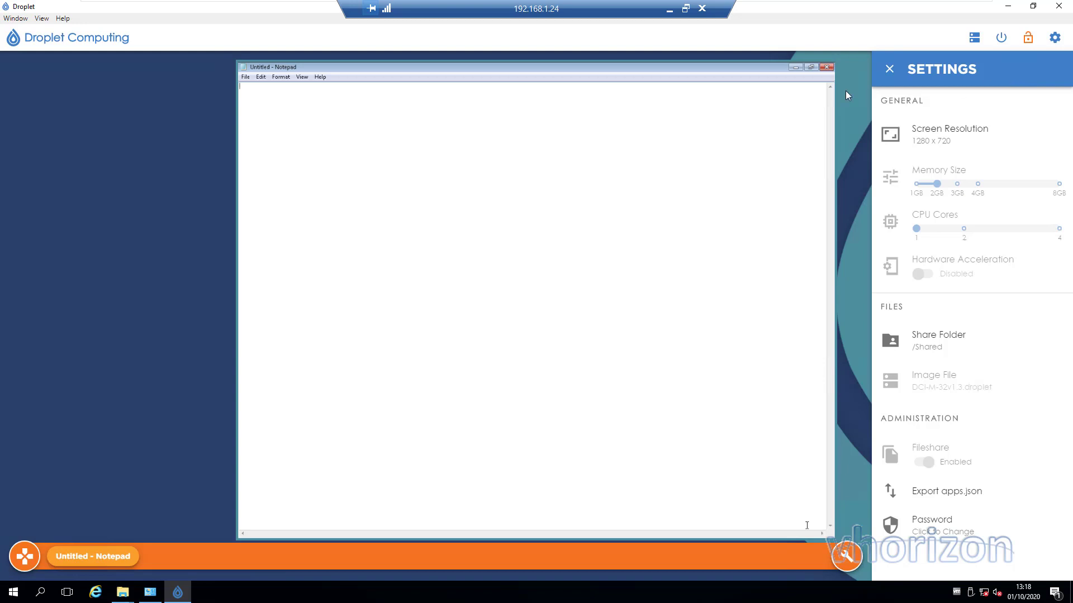
pyautogui.click(28, 555)
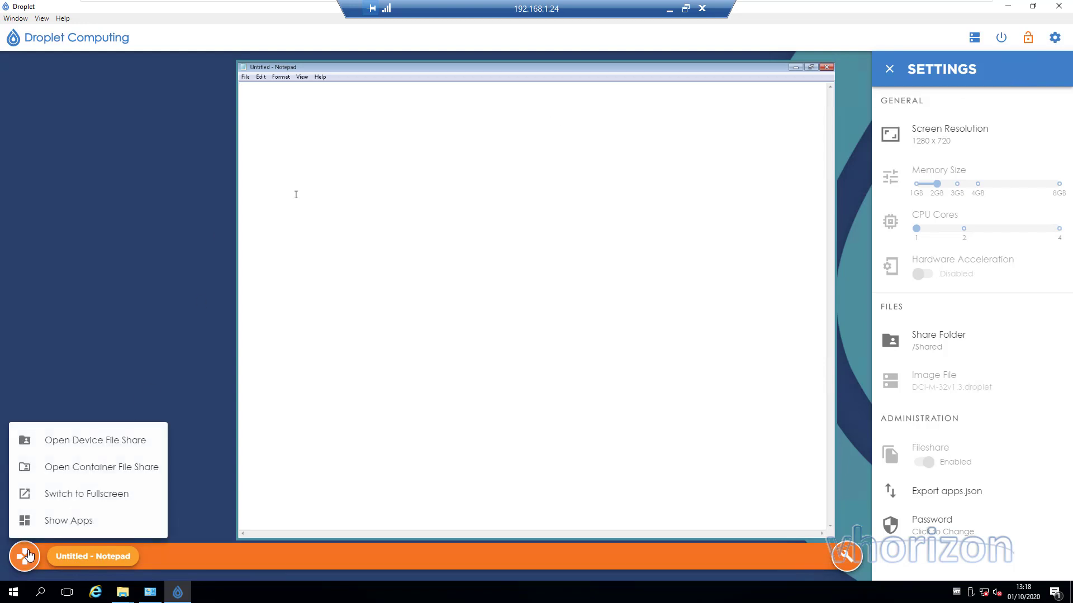
pyautogui.click(123, 442)
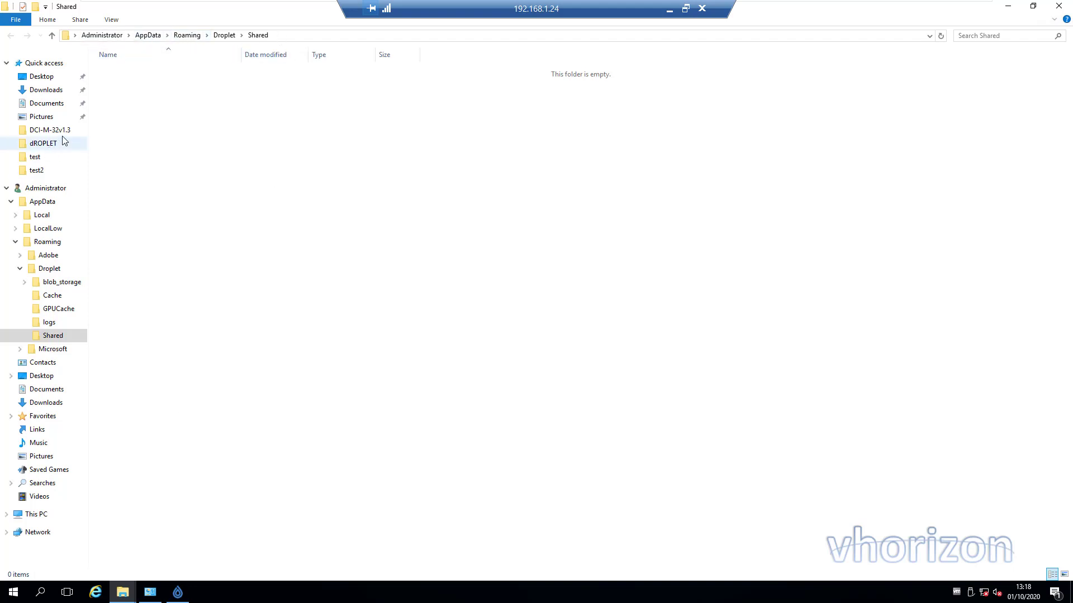
pyautogui.click(125, 593)
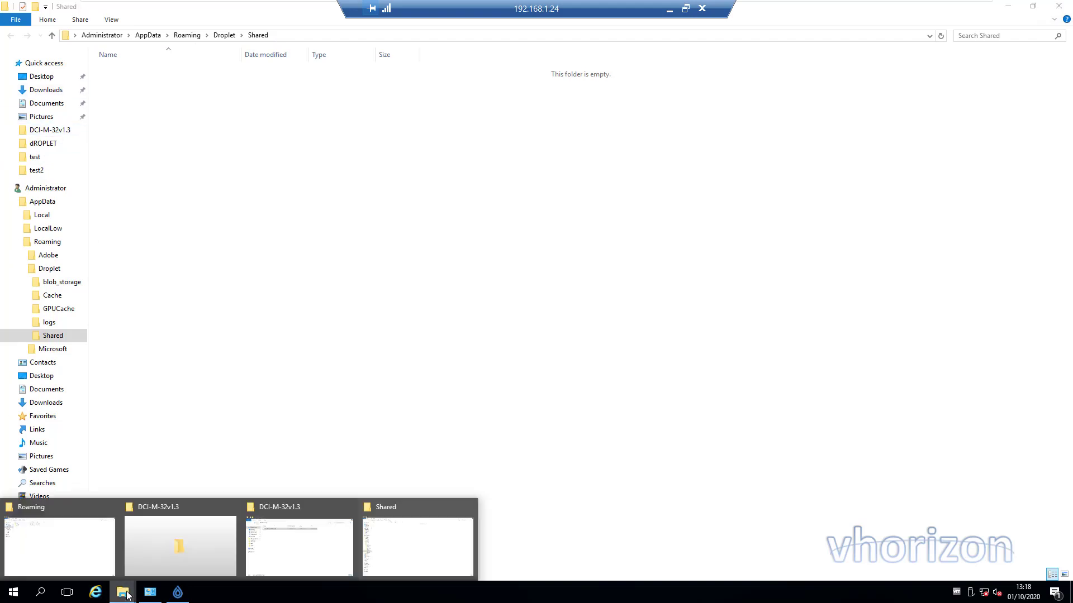
pyautogui.click(319, 546)
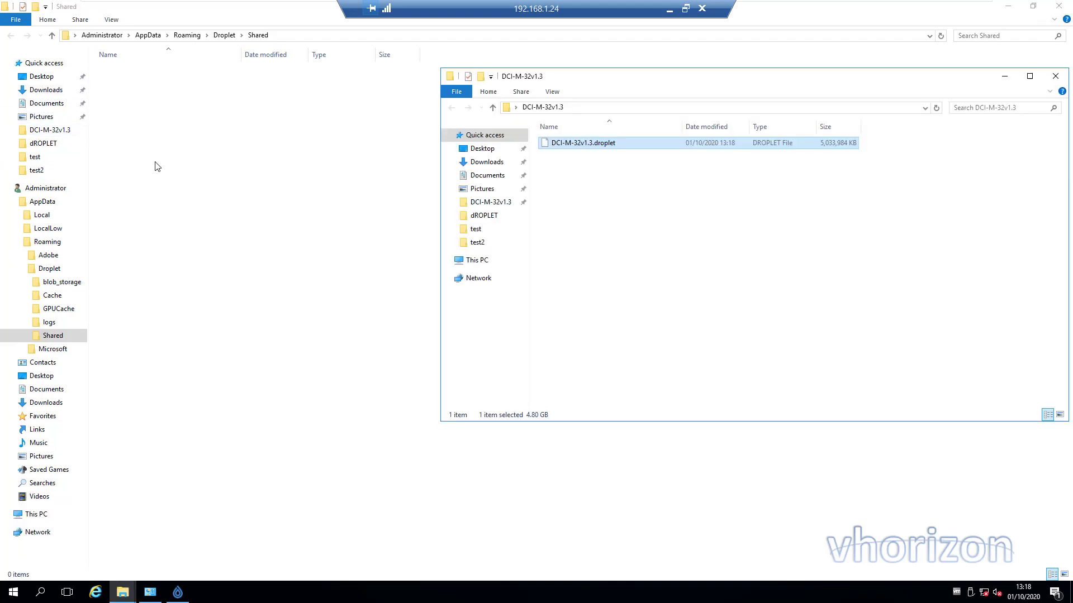
pyautogui.click(482, 149)
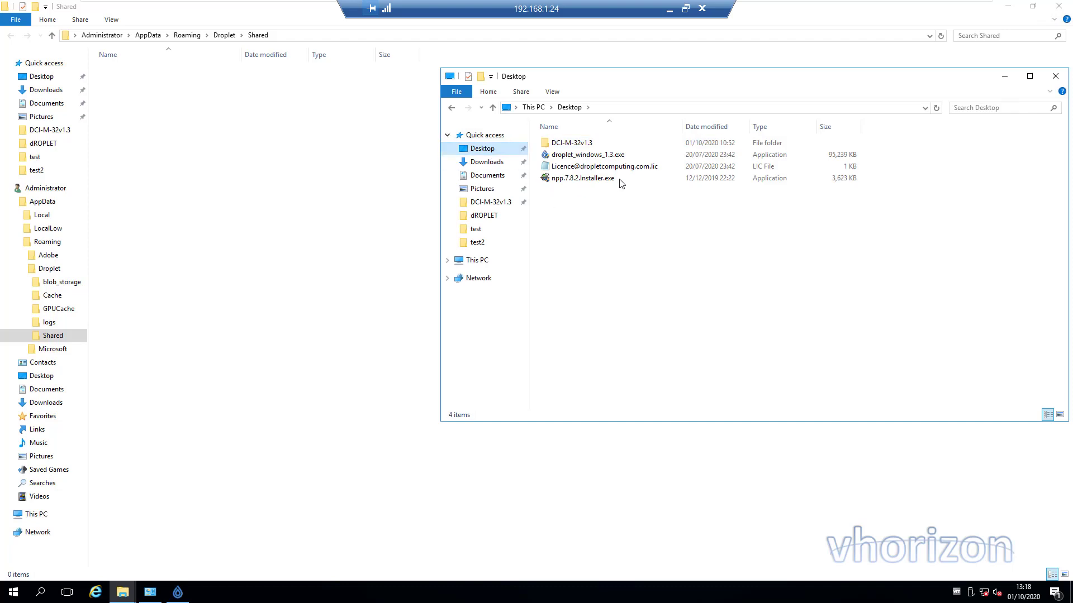
pyautogui.click(612, 182)
pyautogui.rightClick(612, 184)
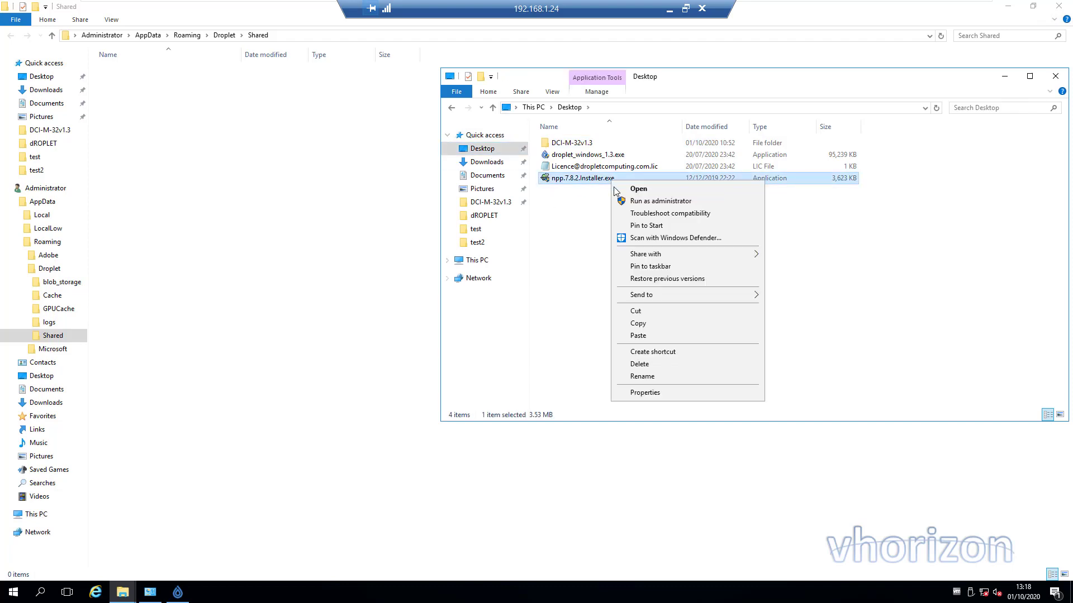
pyautogui.click(668, 332)
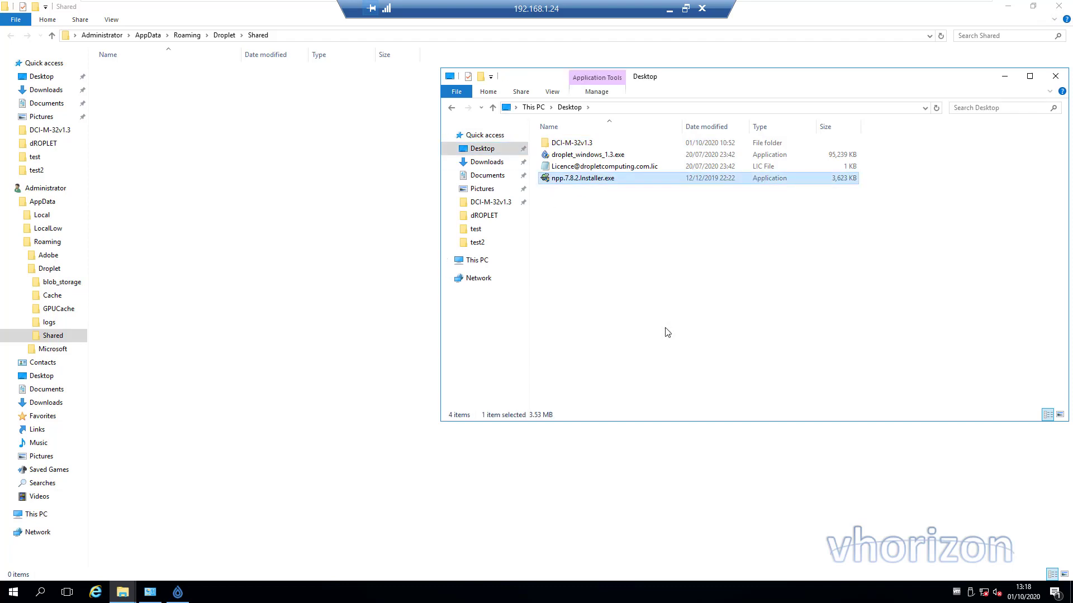
pyautogui.click(270, 150)
pyautogui.rightClick(270, 148)
pyautogui.click(315, 226)
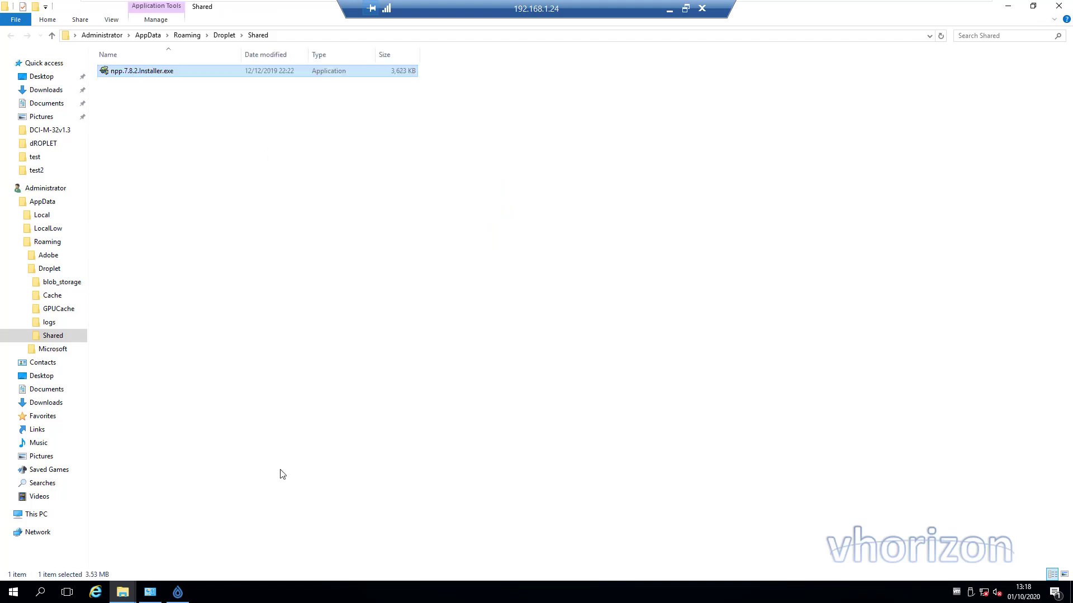
# Step: Open the container file share in Droplet and run npp.7.8.2.Installer from its Shared folder
pyautogui.click(176, 593)
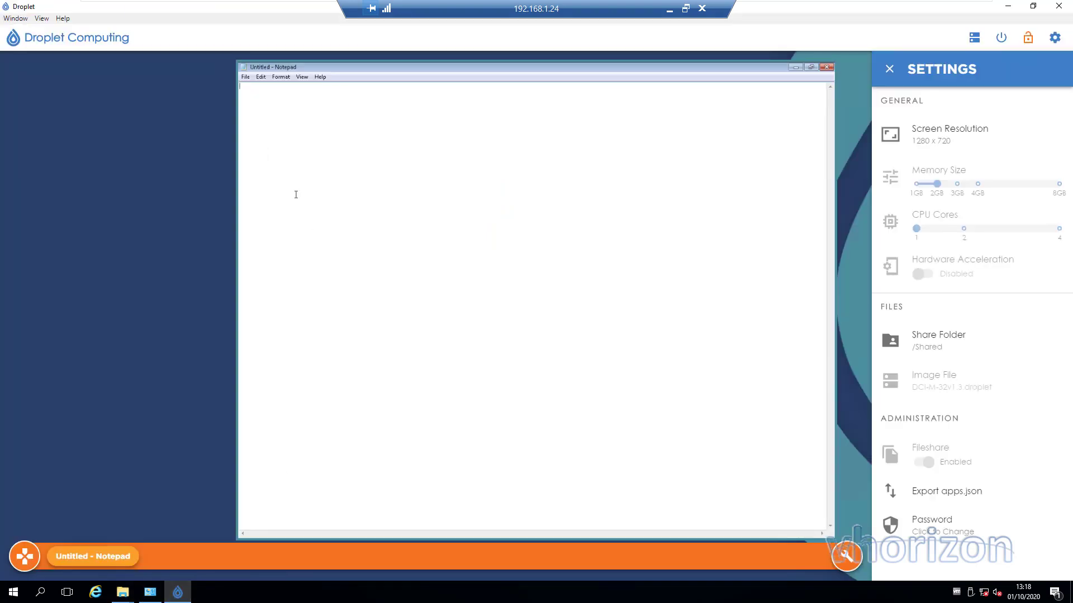
pyautogui.click(24, 556)
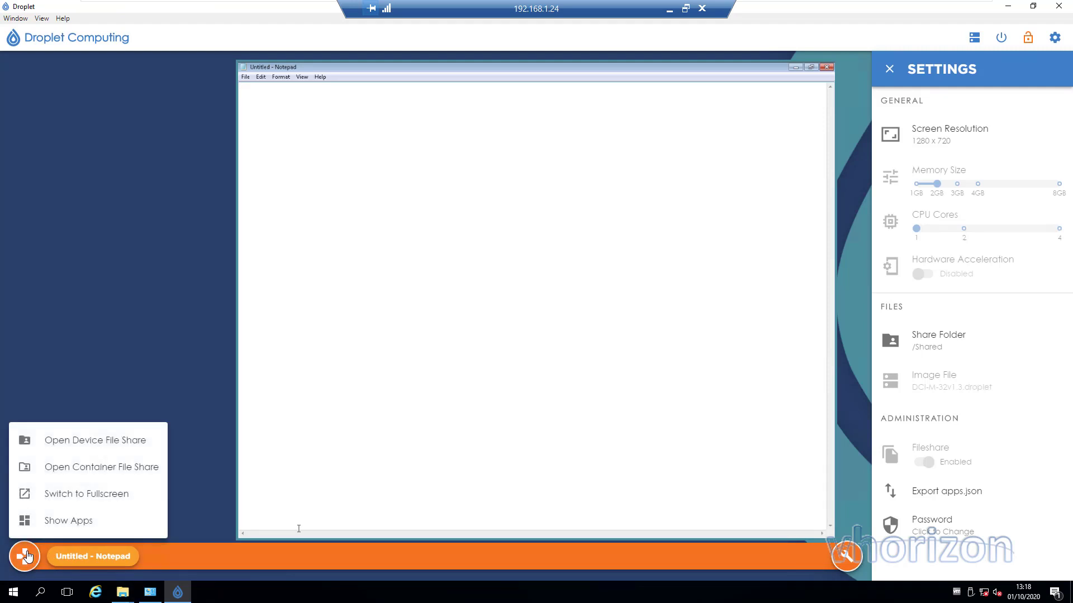
pyautogui.click(92, 469)
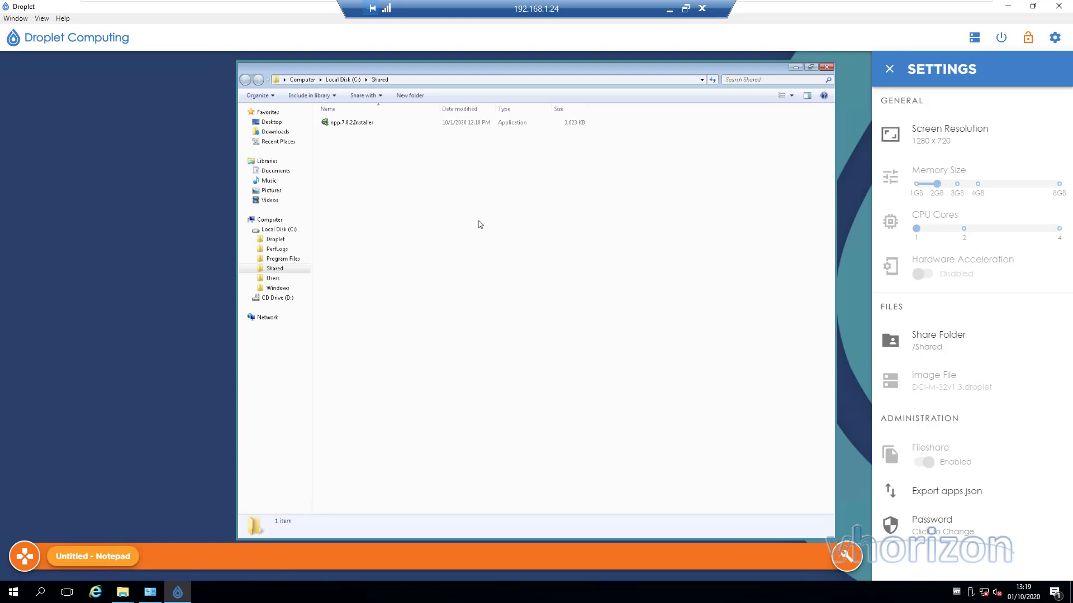
pyautogui.doubleClick(332, 125)
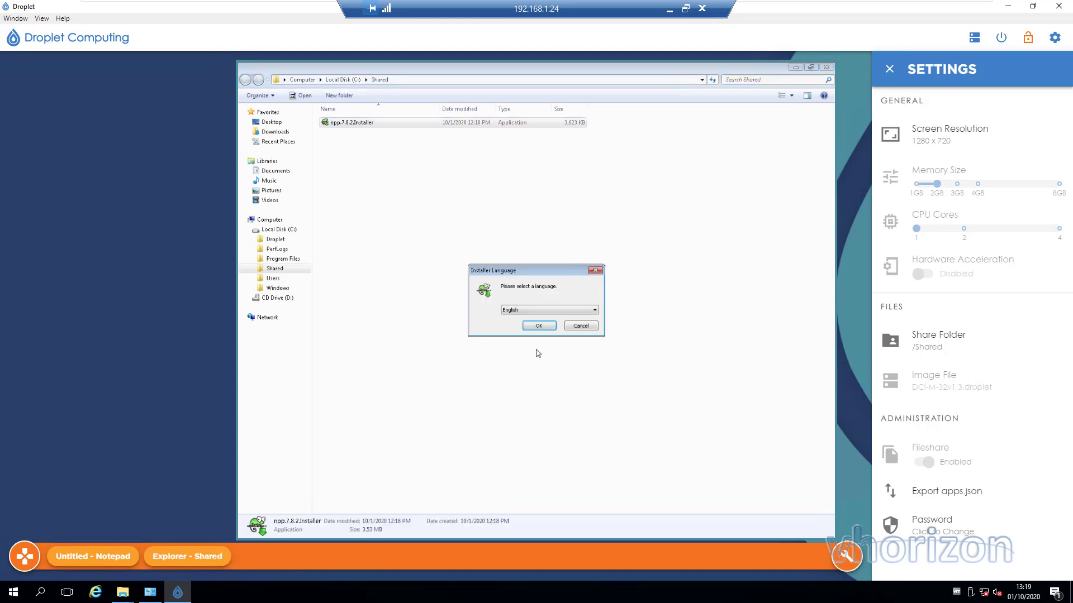
# Step: Install Notepad++ v7.8.2 in English inside the container, accepting the license agreement and keeping the default destination folder and components
pyautogui.click(541, 326)
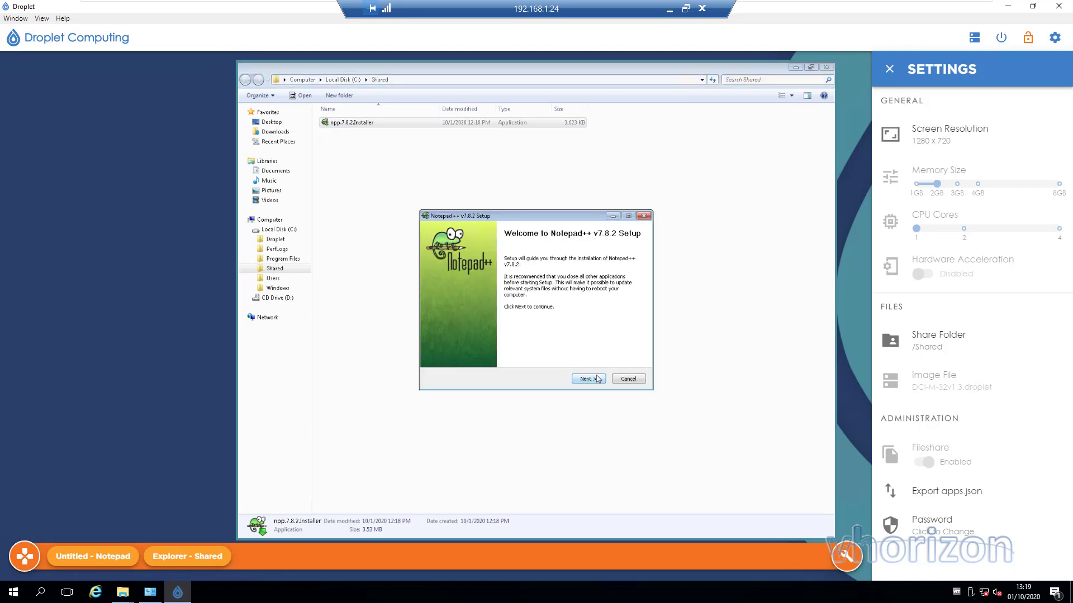
pyautogui.click(596, 380)
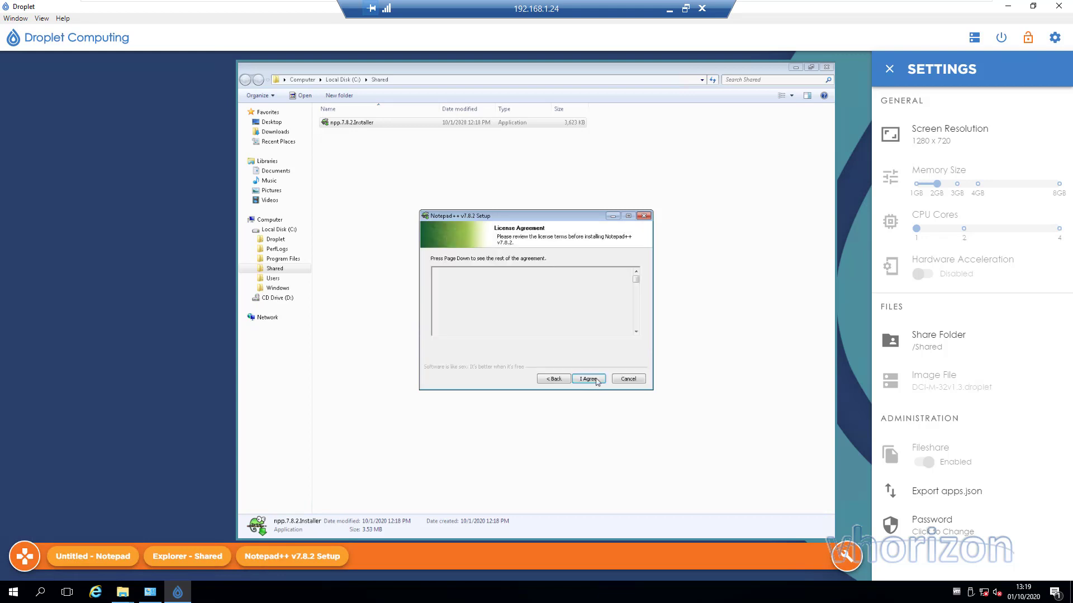
pyautogui.click(596, 381)
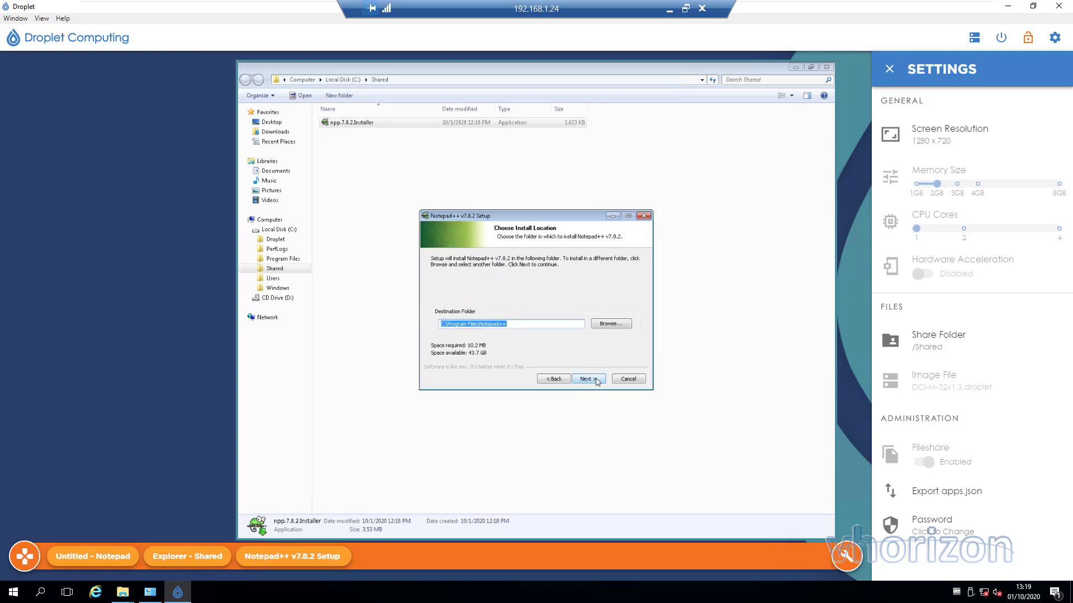
pyautogui.click(596, 381)
pyautogui.click(596, 380)
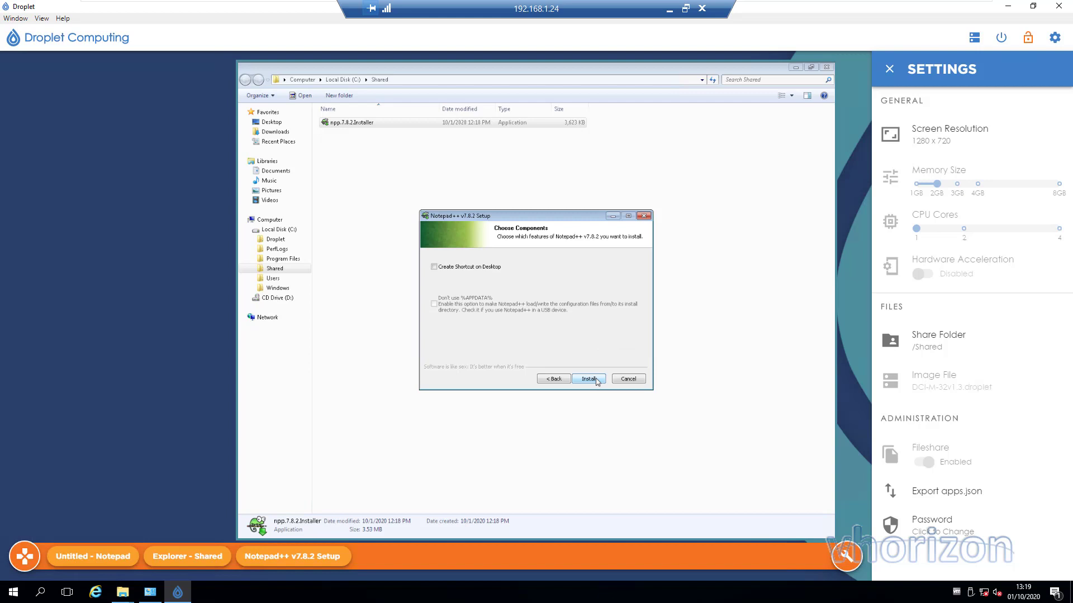
pyautogui.click(596, 381)
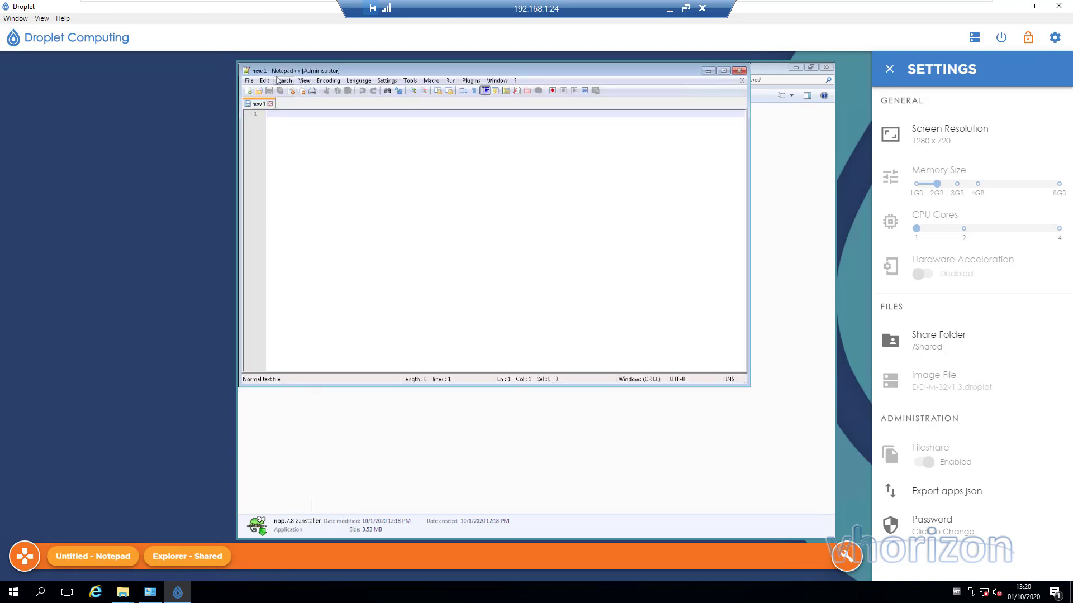
# Step: Close the Notepad++ window running inside the container
pyautogui.click(247, 81)
pyautogui.click(246, 82)
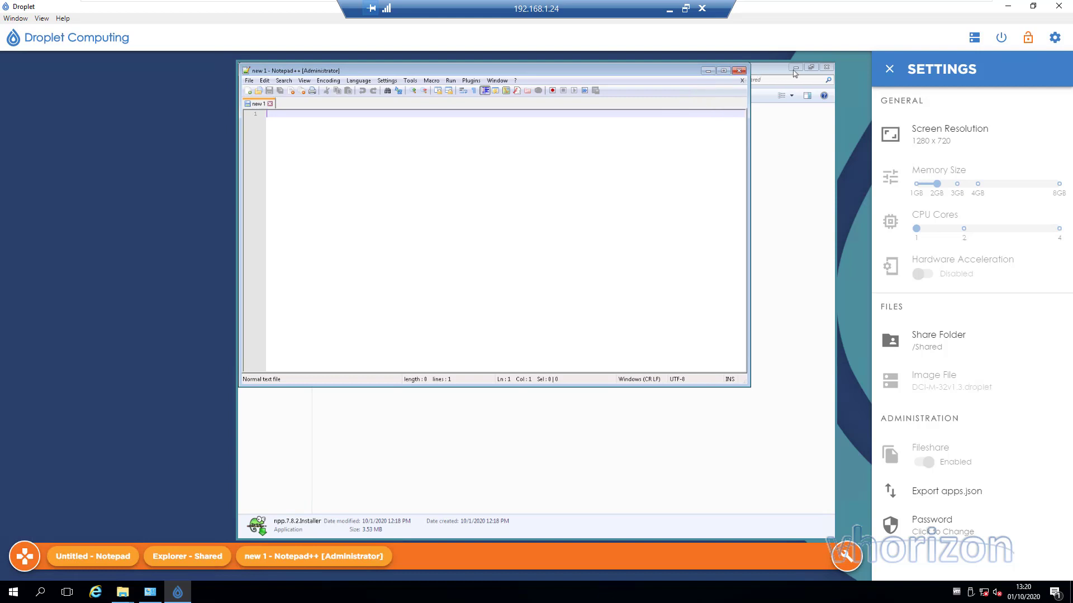
pyautogui.hotkey('alt', 'F4')
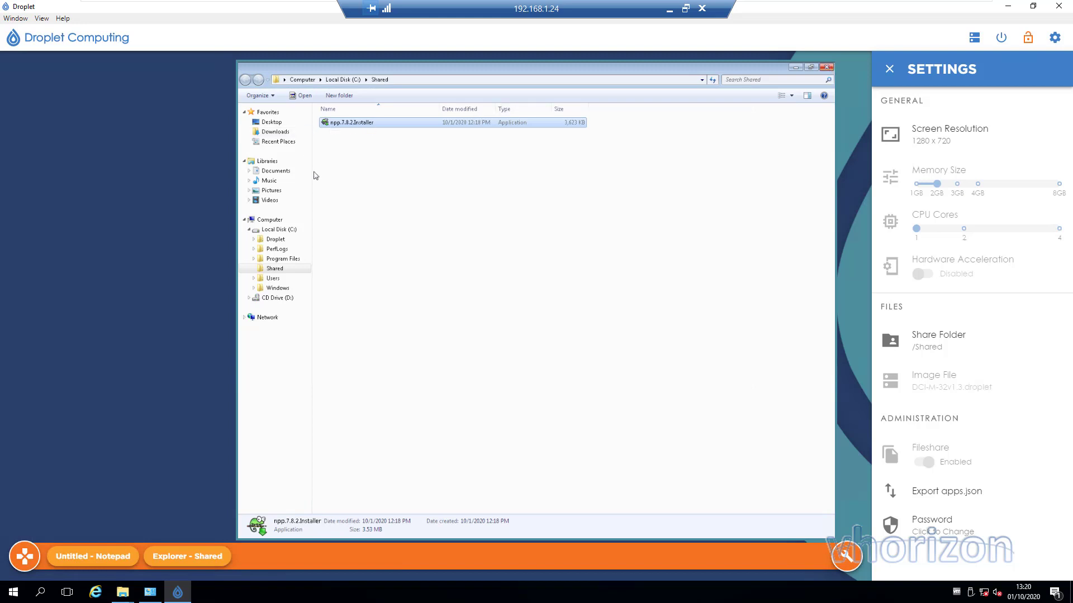
# Step: Delete npp.7.8.2.Installer from the container's Shared folder and check the device's Shared folder for the same change
pyautogui.doubleClick(371, 124)
pyautogui.rightClick(371, 124)
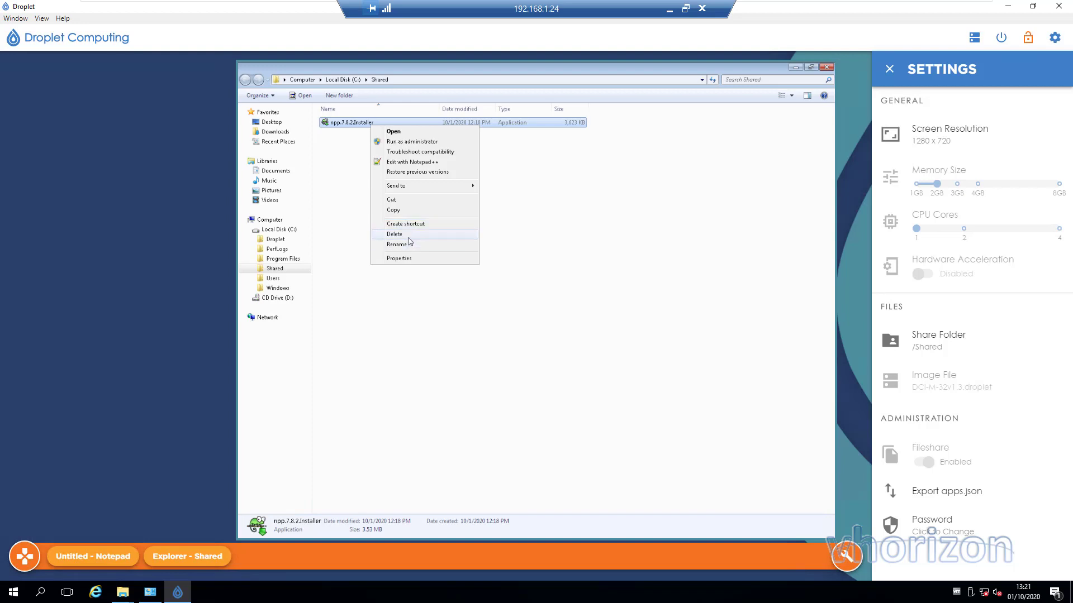
pyautogui.click(409, 235)
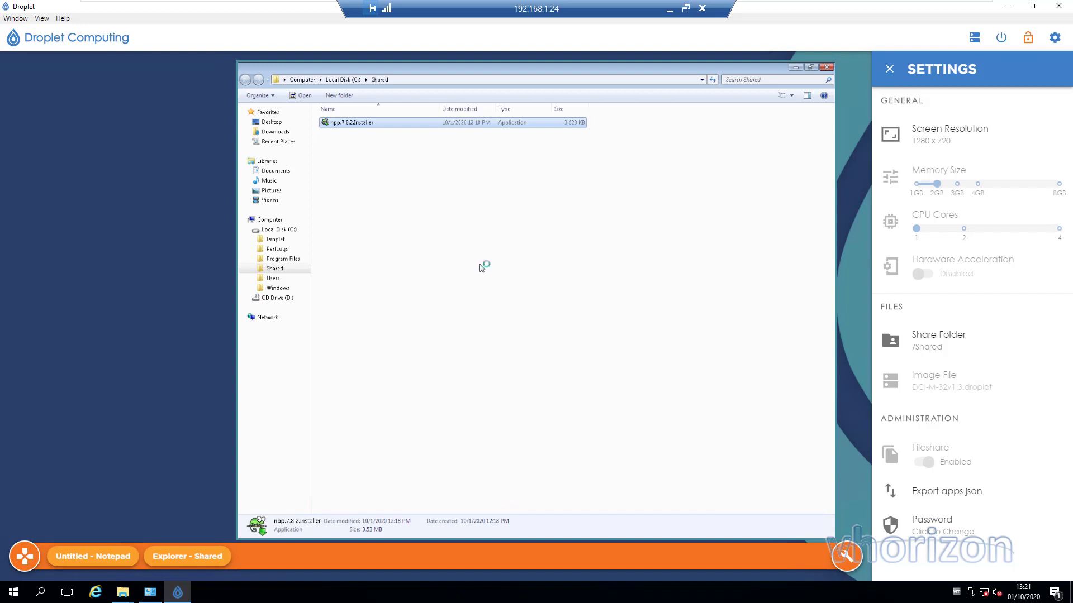
pyautogui.moveTo(123, 592)
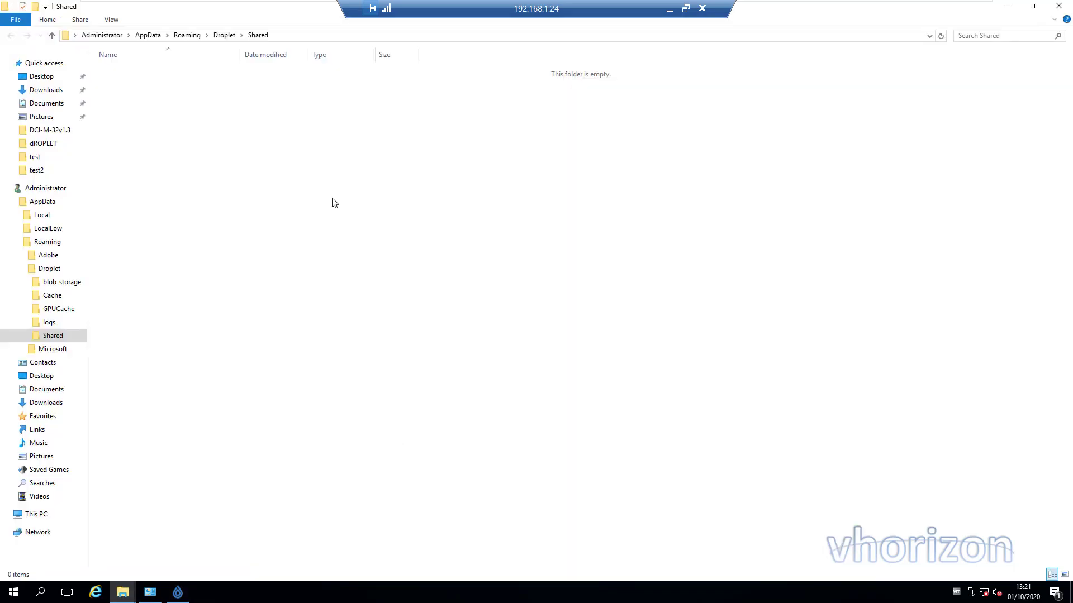
pyautogui.click(416, 536)
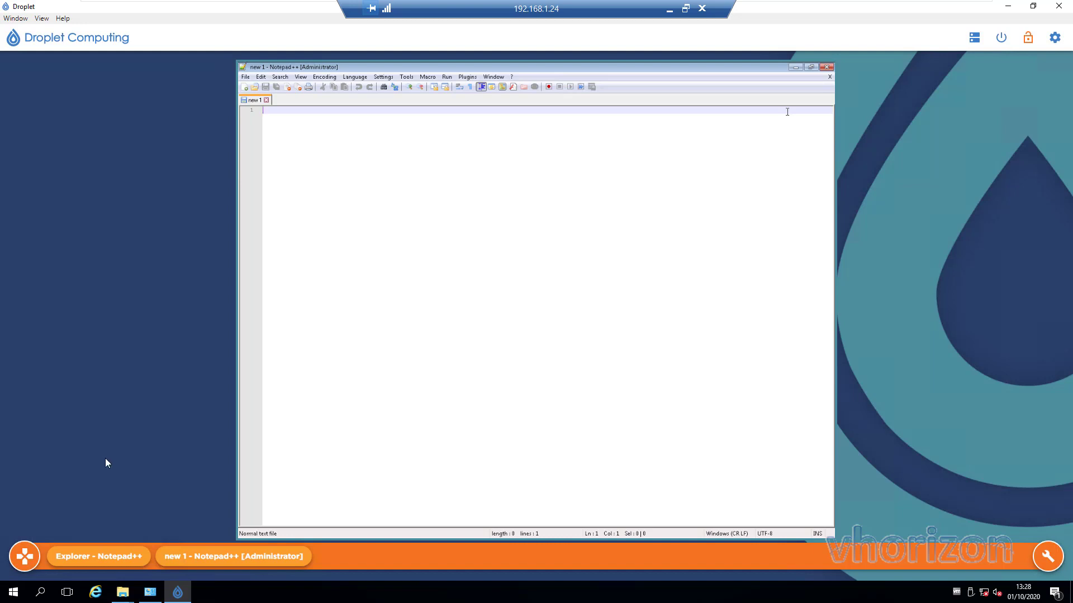
# Step: Show Droplet's apps list and start a new app entry named Notepad++
pyautogui.click(23, 557)
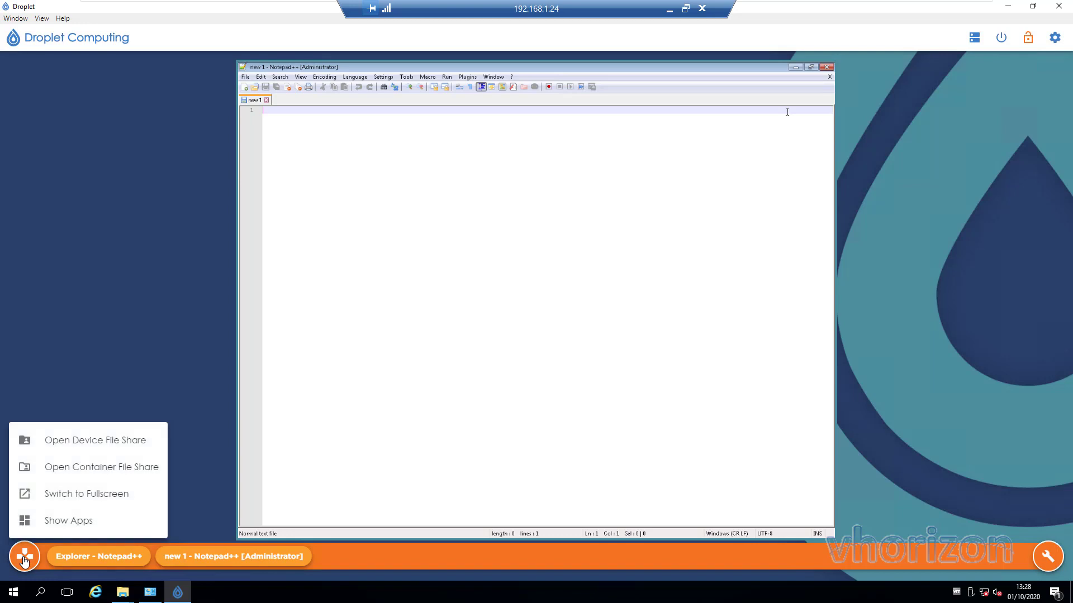
pyautogui.click(64, 521)
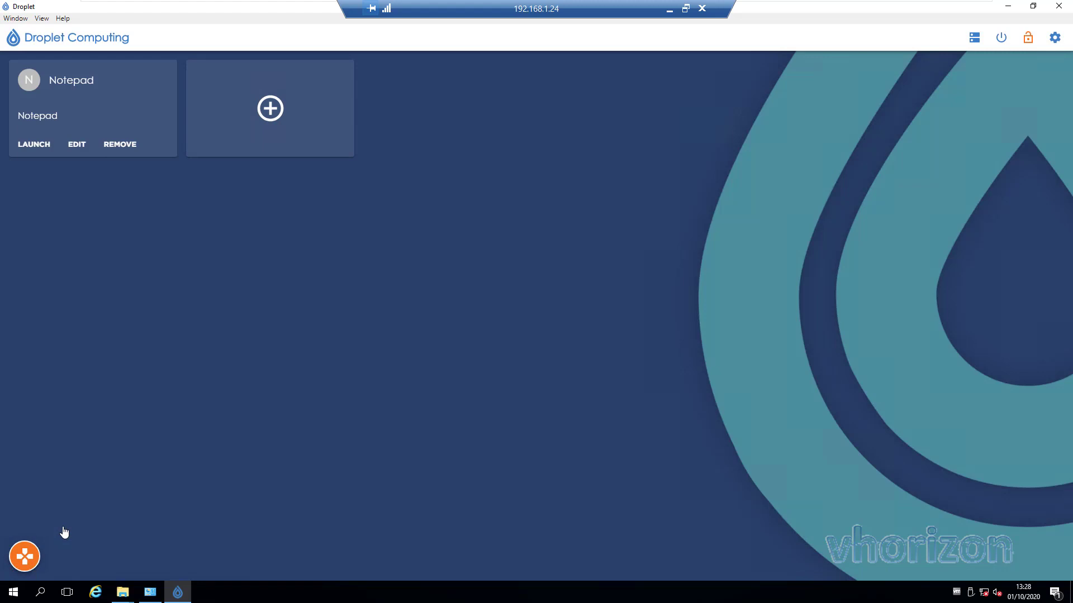
pyautogui.click(272, 115)
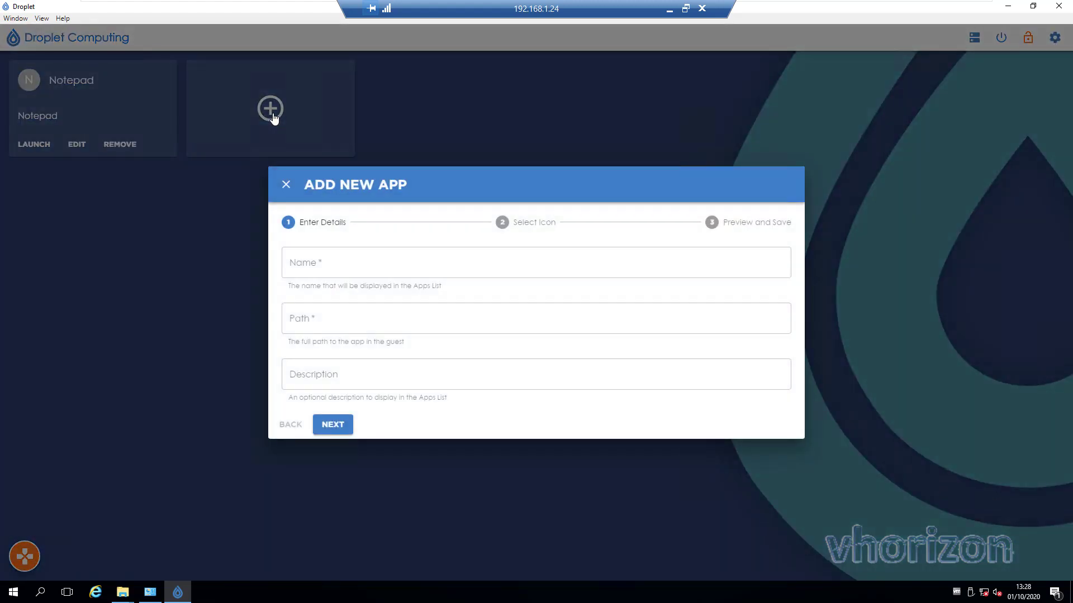
pyautogui.click(343, 260)
pyautogui.write('Nte')
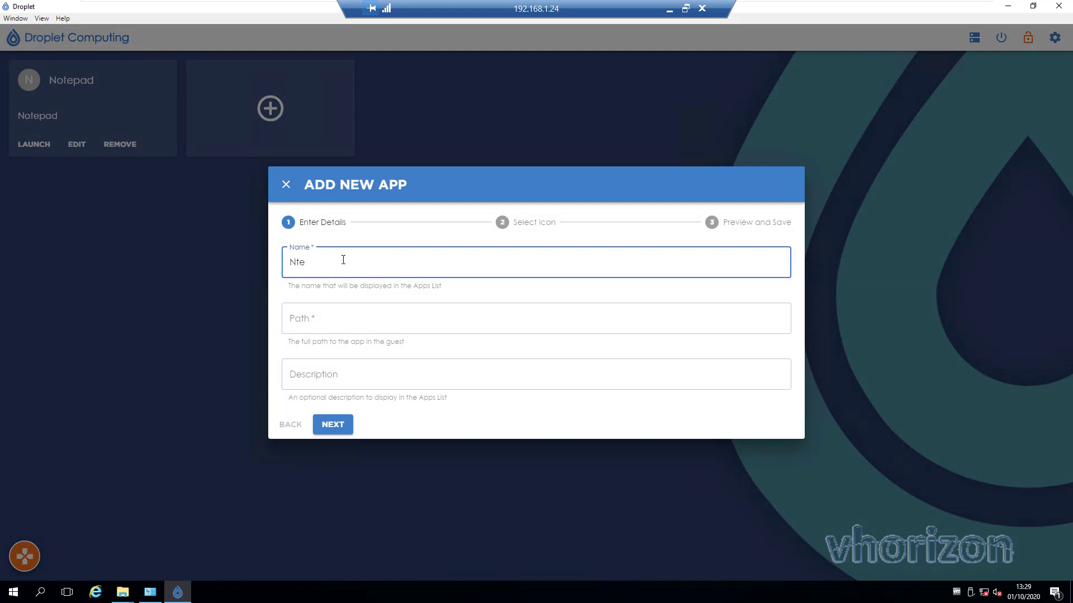
pyautogui.press('BackSpace')
pyautogui.press('BackSpace')
pyautogui.write('otepad++')
pyautogui.press('Tab')
# Step: Set the new app's path to c:\program files\Notepad++\Notepad++.exe
pyautogui.write('c:\\program files\\Notepad')
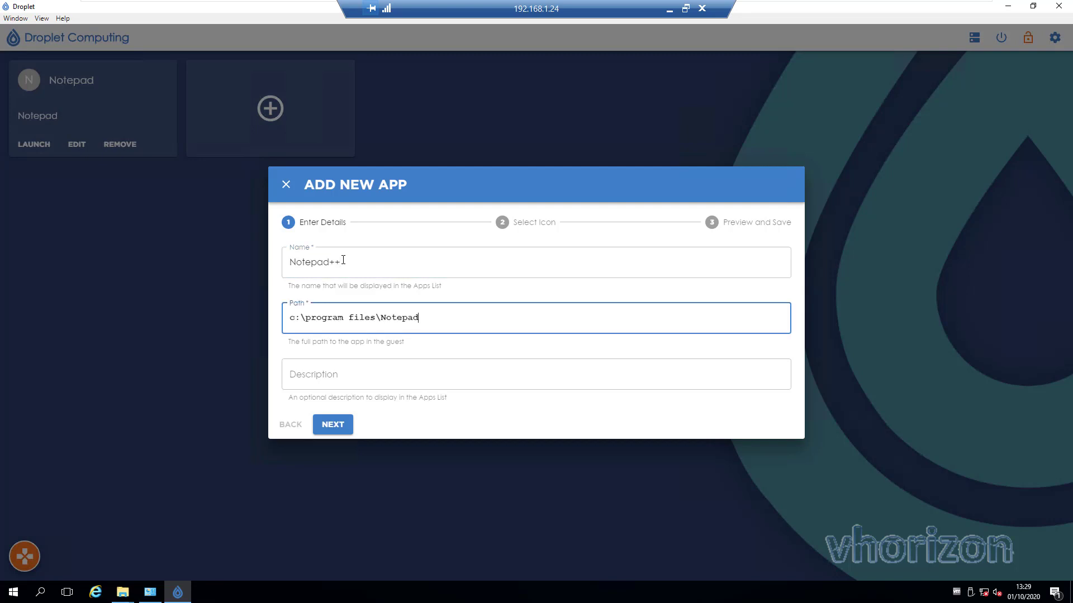
pyautogui.write('++\\Notepad++.ez')
pyautogui.write('e')
pyautogui.press('BackSpace')
pyautogui.press('BackSpace')
pyautogui.write('xe')
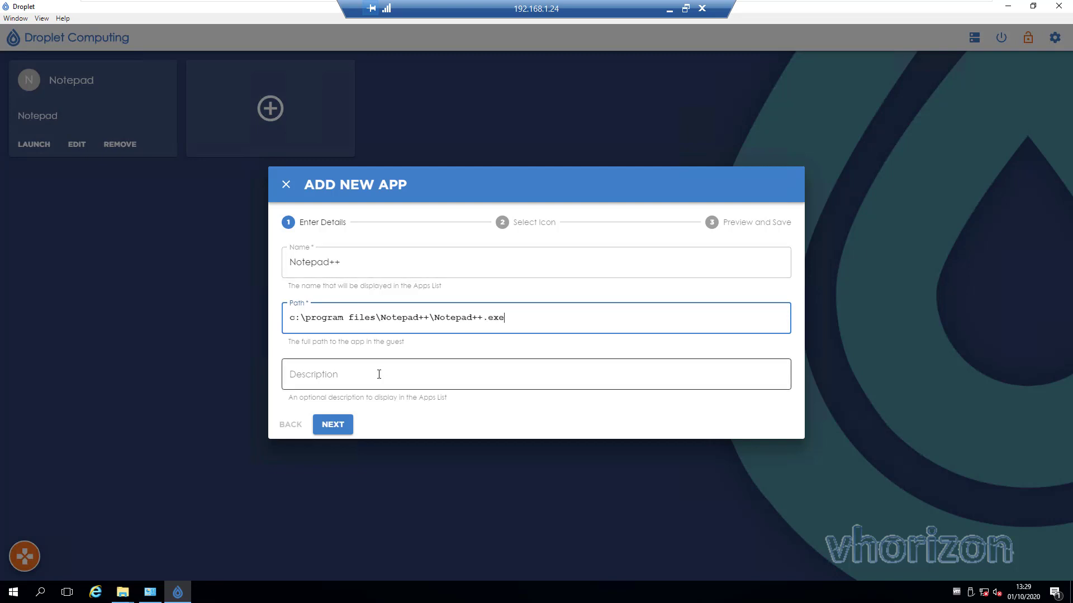
# Step: Finish the new app with the description "note editior" and no icon, and launch Notepad++ from the apps list
pyautogui.click(379, 374)
pyautogui.write('note')
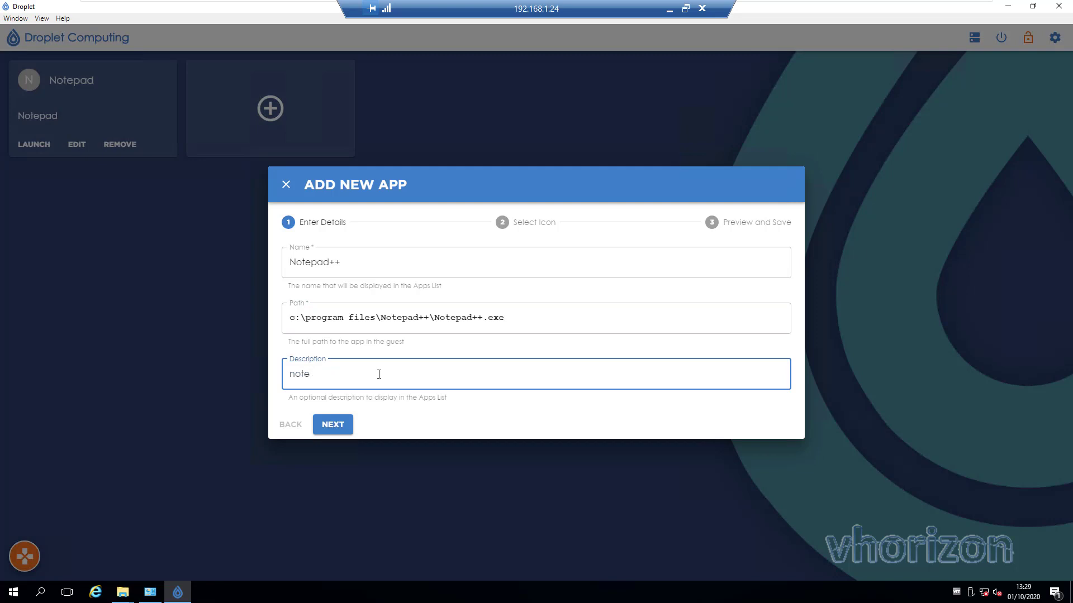
pyautogui.write(' editior')
pyautogui.click(334, 424)
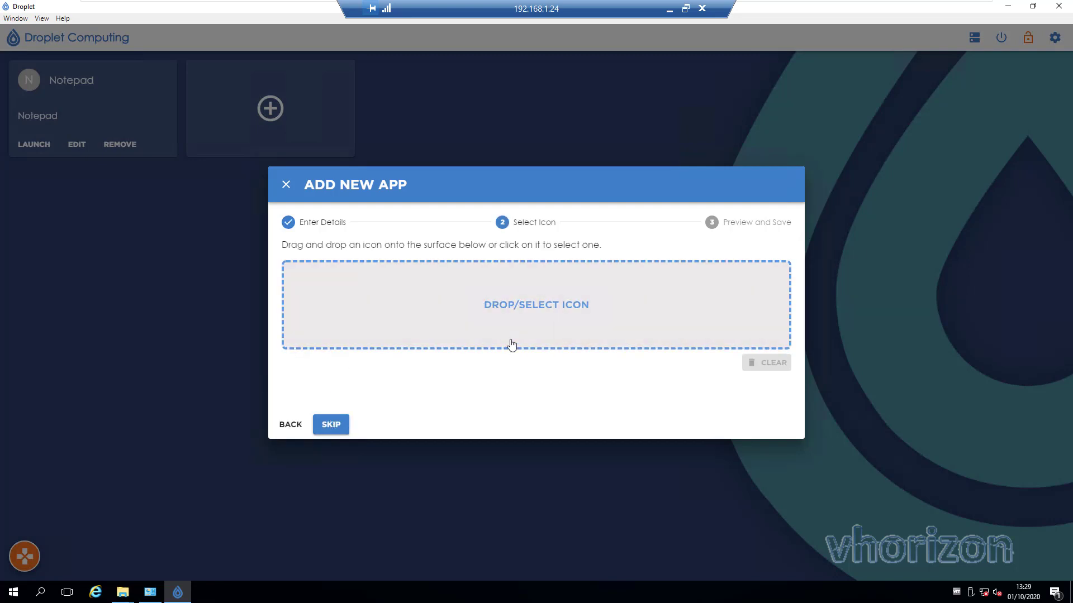
pyautogui.click(331, 426)
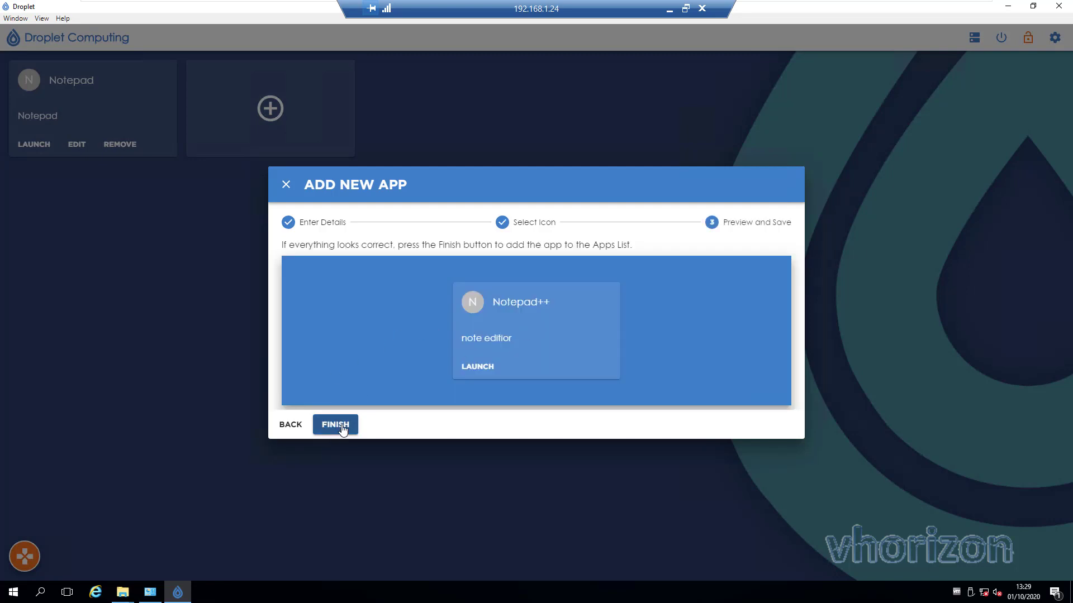
pyautogui.click(335, 430)
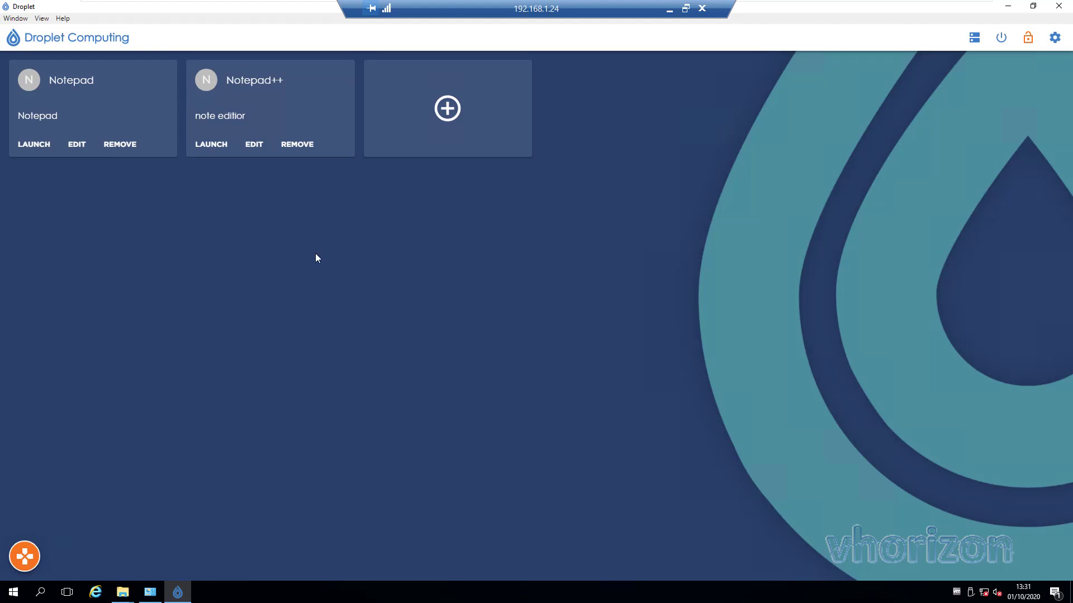
pyautogui.click(211, 144)
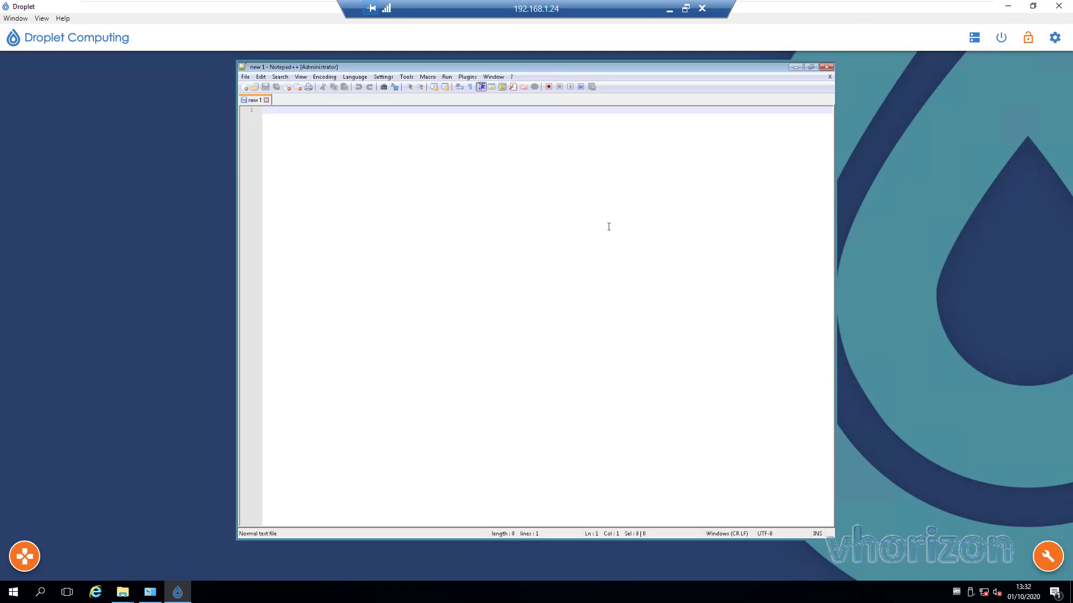
# Step: Lock Droplet's administrative mode, shut down the container and exit the application
pyautogui.click(1028, 37)
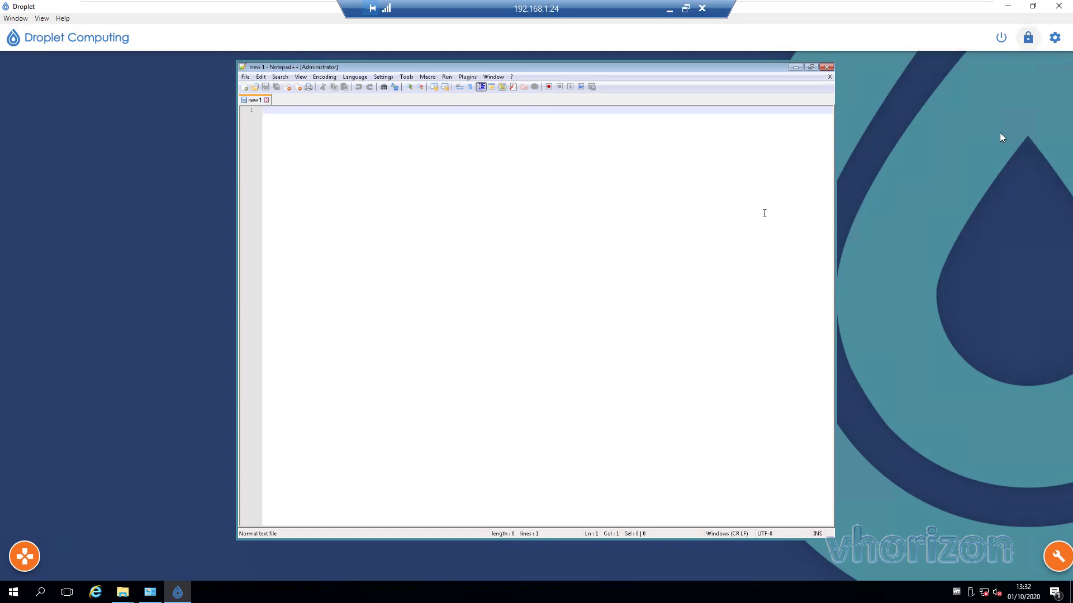
pyautogui.click(1000, 45)
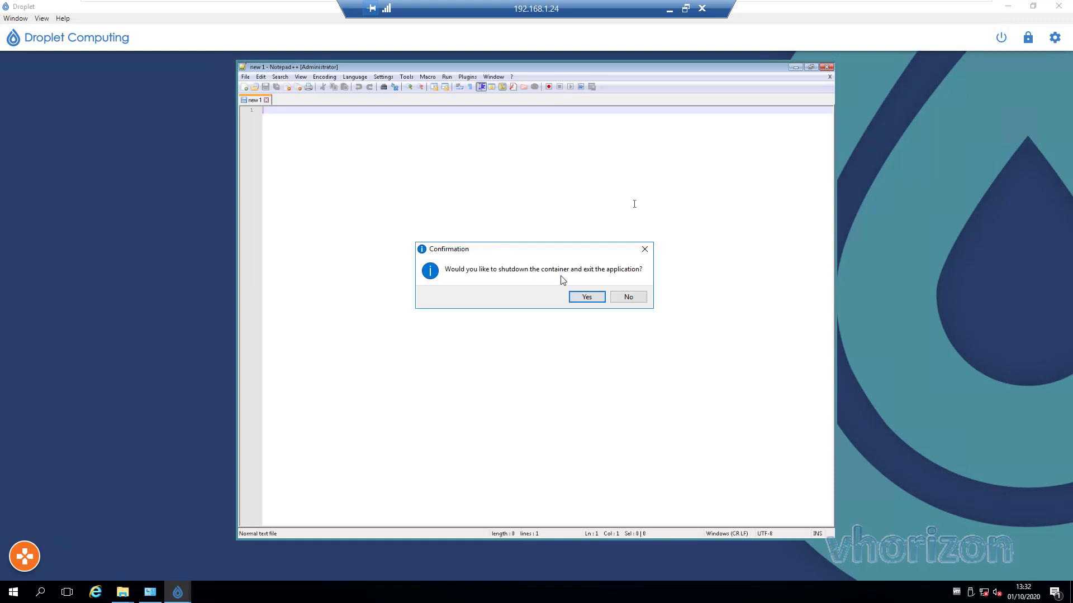
pyautogui.click(584, 299)
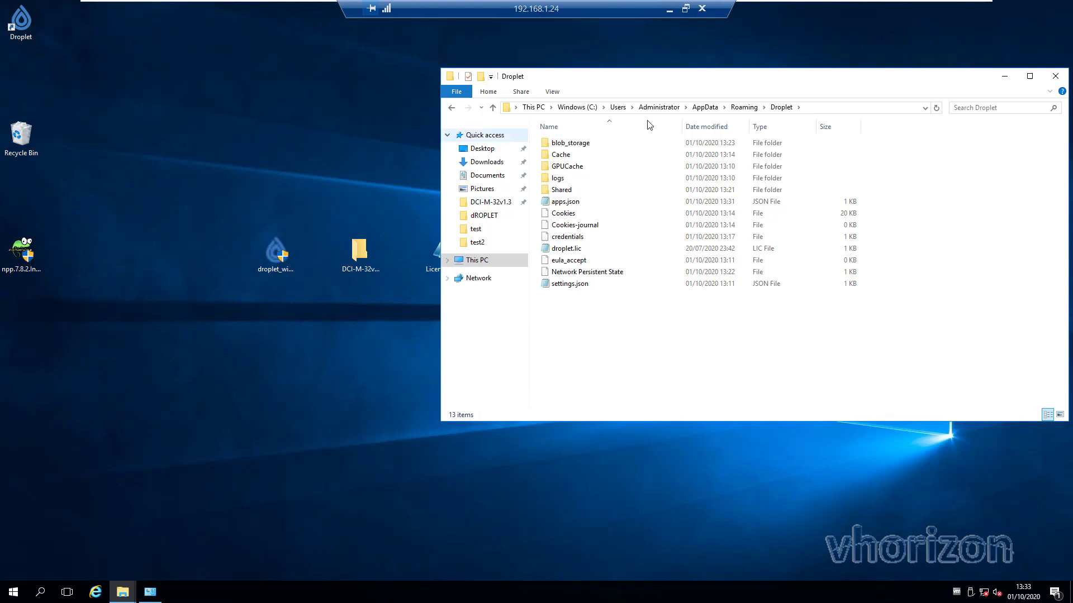
# Step: Open apps.json from the AppData\Roaming\Droplet folder in Notepad++, examine the Notepad++ app entry, and close the file
pyautogui.click(832, 108)
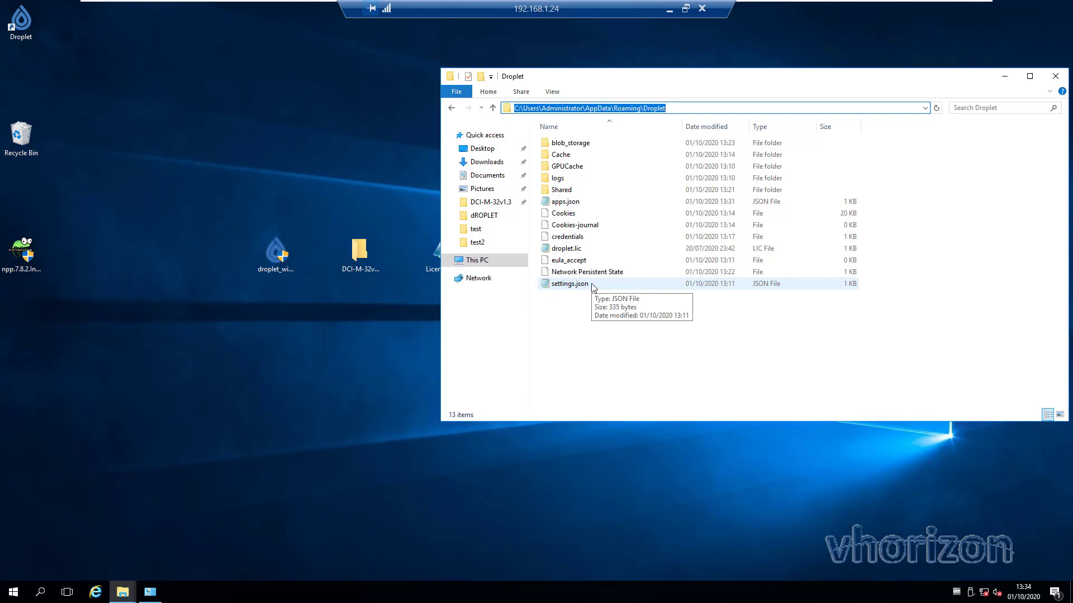
pyautogui.click(565, 201)
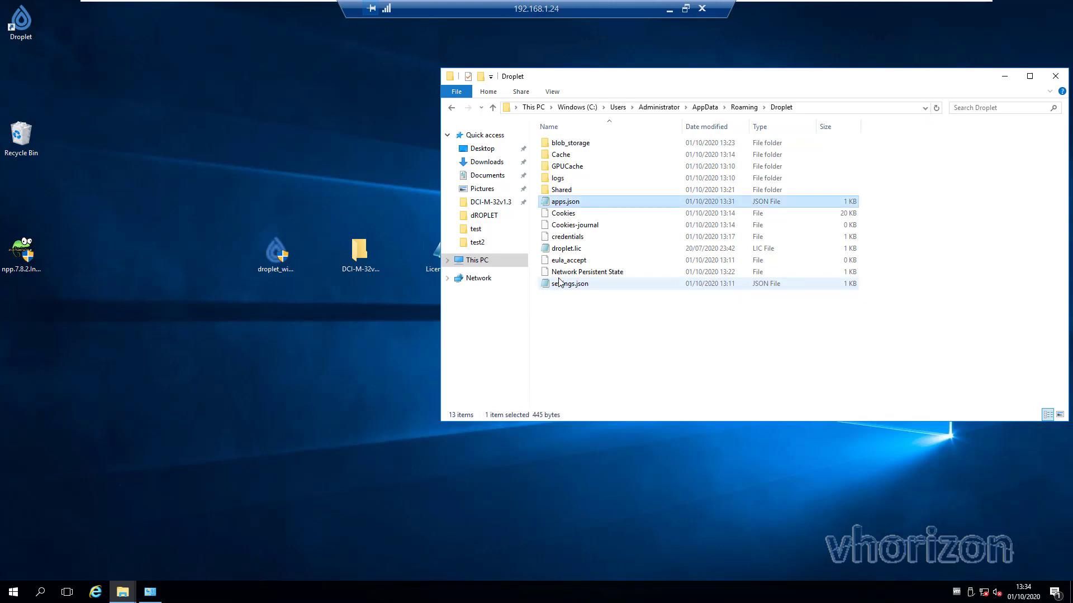
pyautogui.rightClick(571, 209)
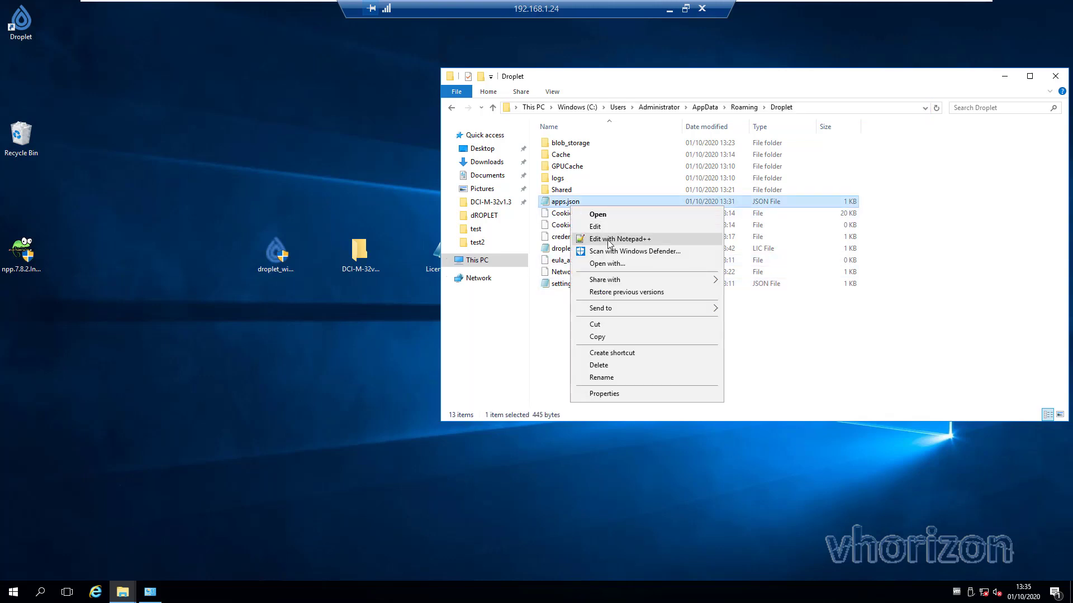
pyautogui.click(592, 237)
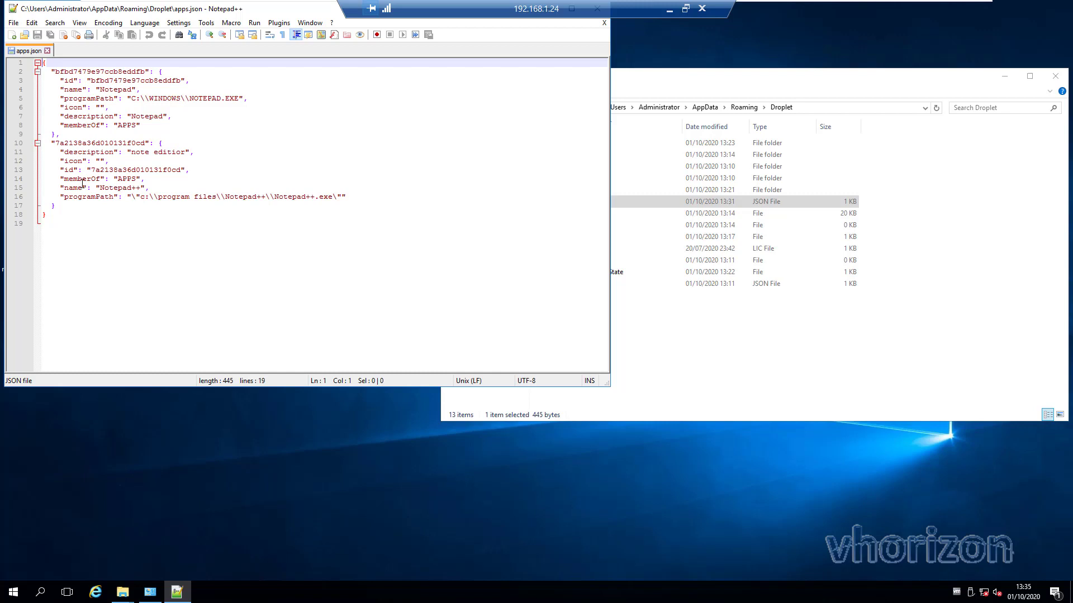
pyautogui.moveTo(81, 183); pyautogui.dragTo(373, 203)
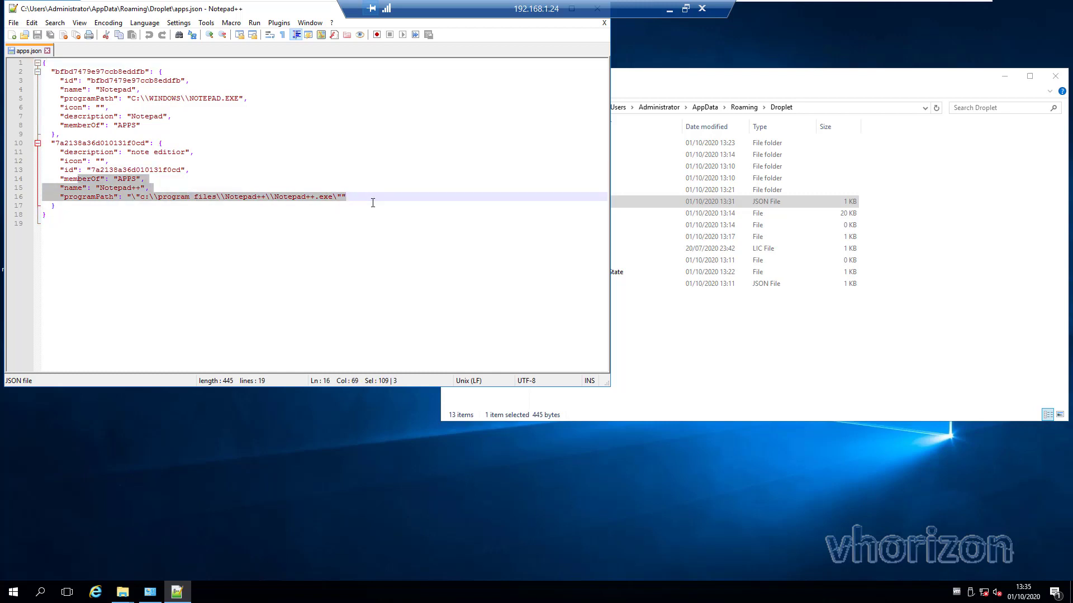
pyautogui.moveTo(226, 14); pyautogui.dragTo(242, 76)
pyautogui.click(617, 63)
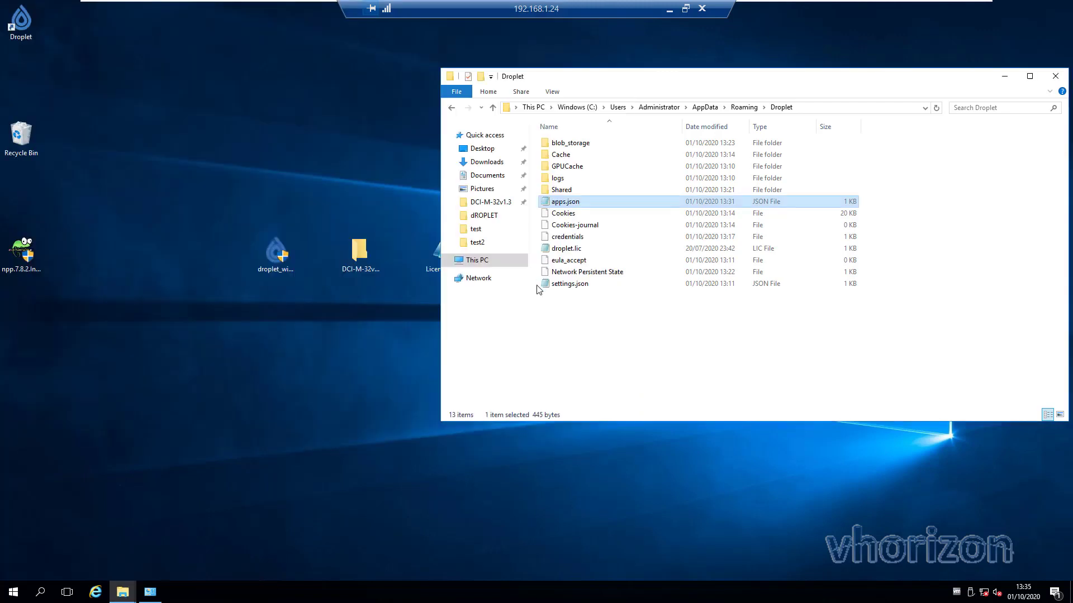
# Step: Open settings.json from the Roaming\Droplet folder in Notepad, read its contents and close the file
pyautogui.click(590, 286)
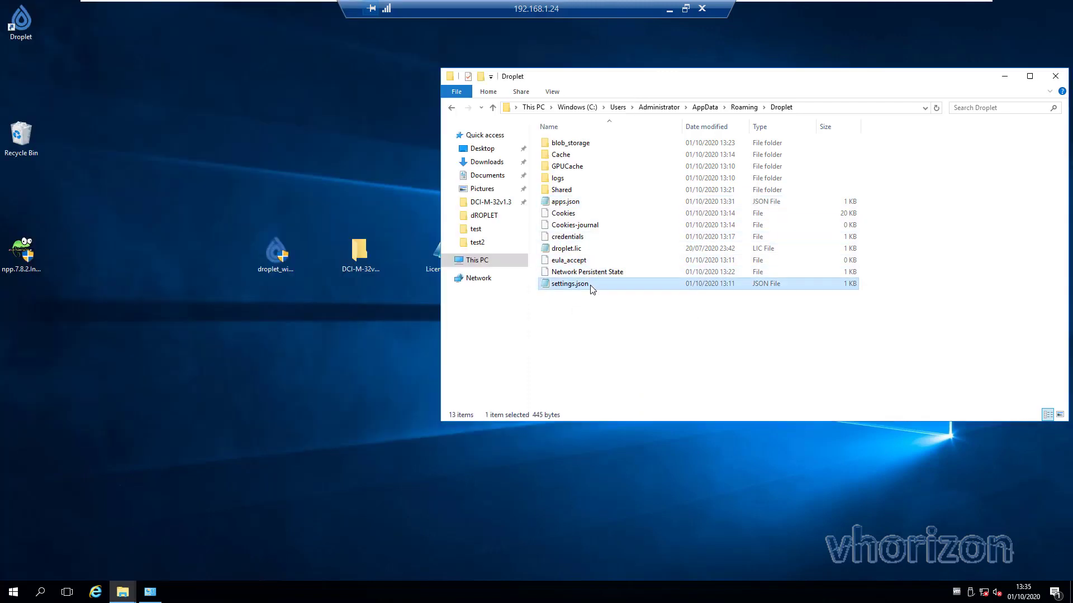
pyautogui.rightClick(591, 287)
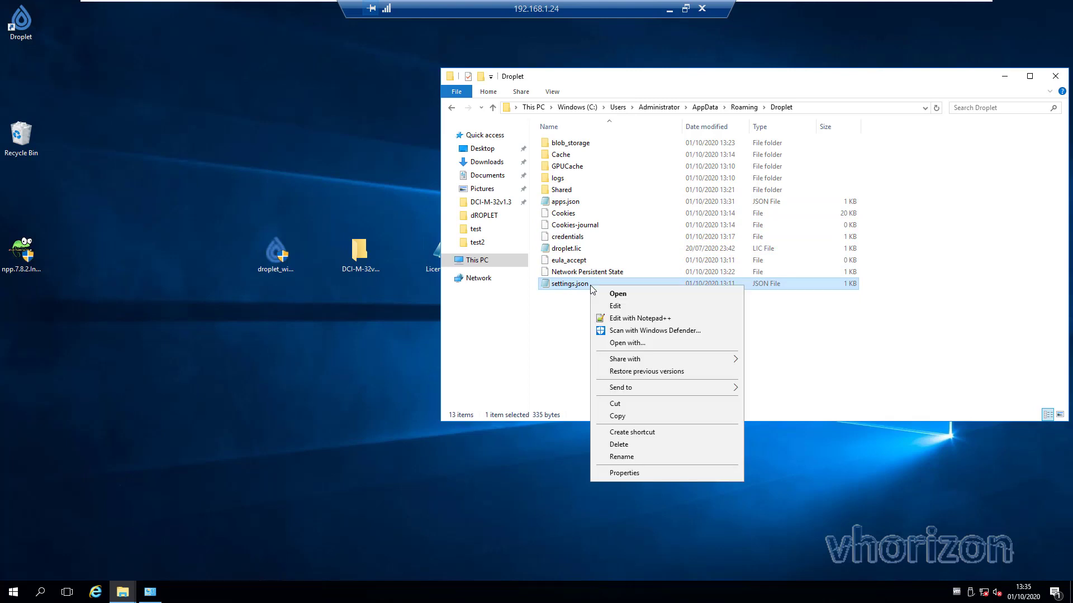
pyautogui.click(616, 307)
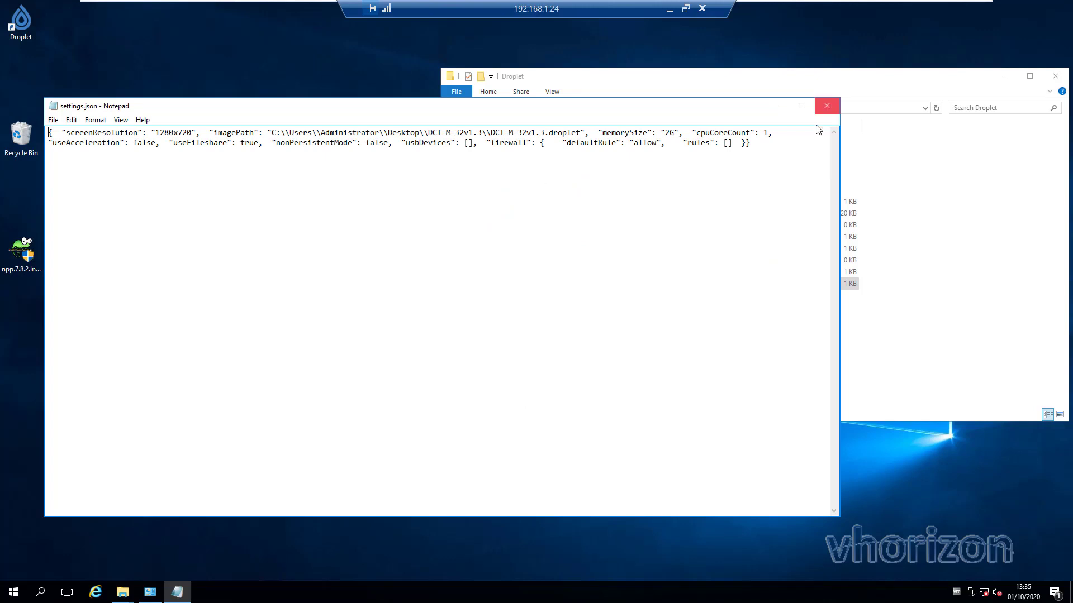
pyautogui.click(826, 106)
# Step: Reopen settings.json in Notepad++, examine the imagePath and firewall entries, close the editor and select the credentials file
pyautogui.rightClick(634, 291)
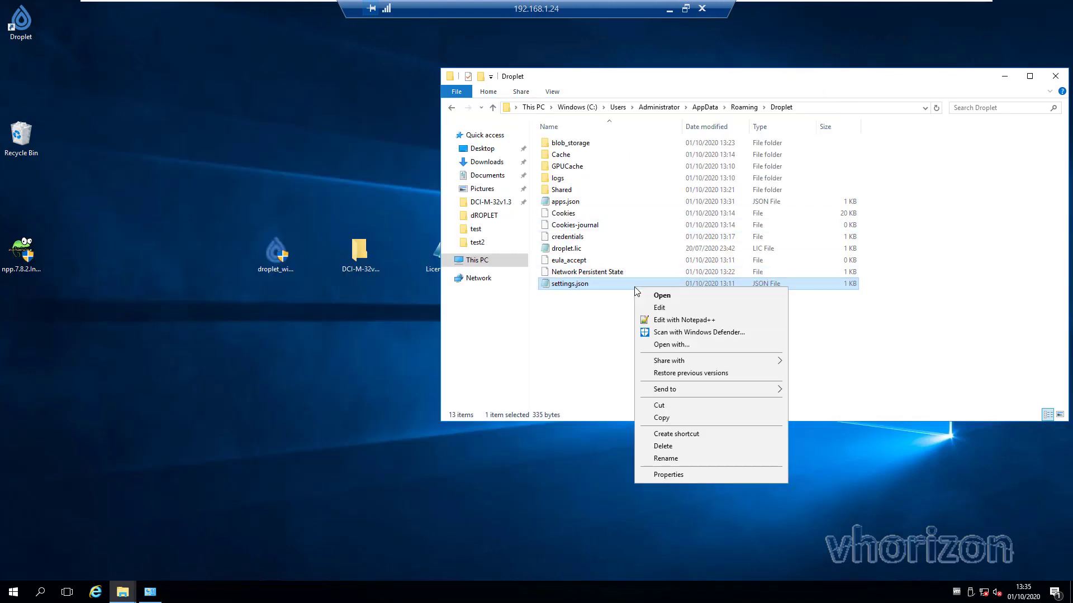
pyautogui.click(653, 317)
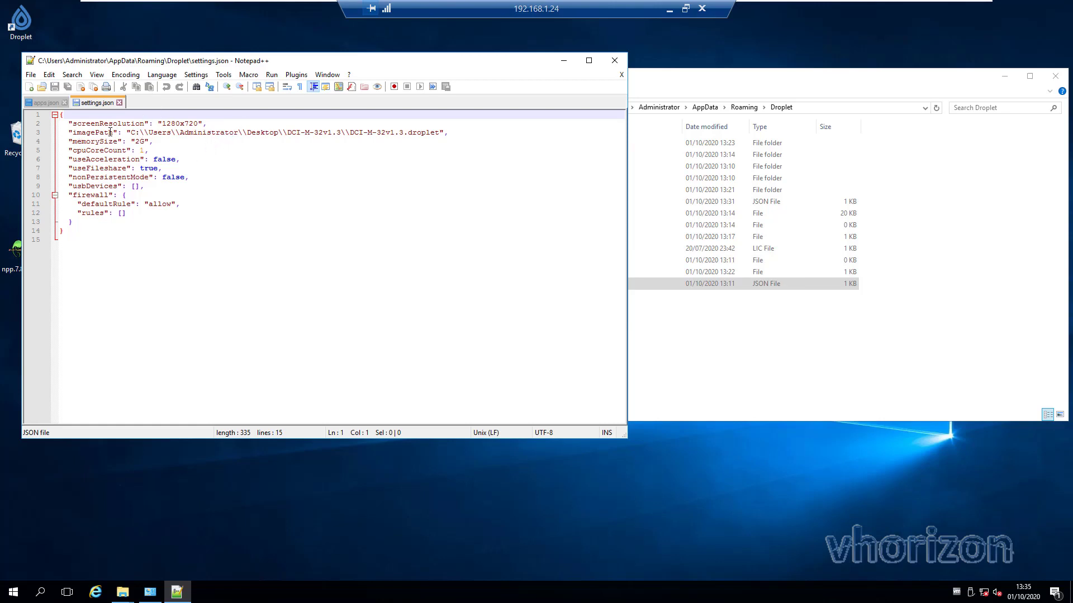
pyautogui.moveTo(110, 132); pyautogui.dragTo(484, 129)
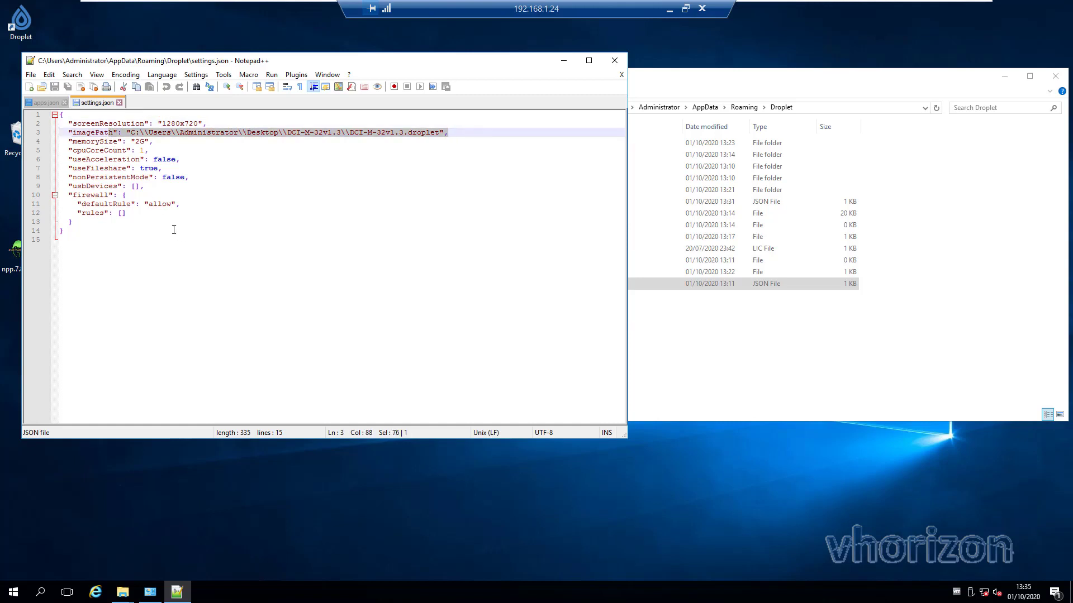
pyautogui.moveTo(69, 195); pyautogui.dragTo(166, 204)
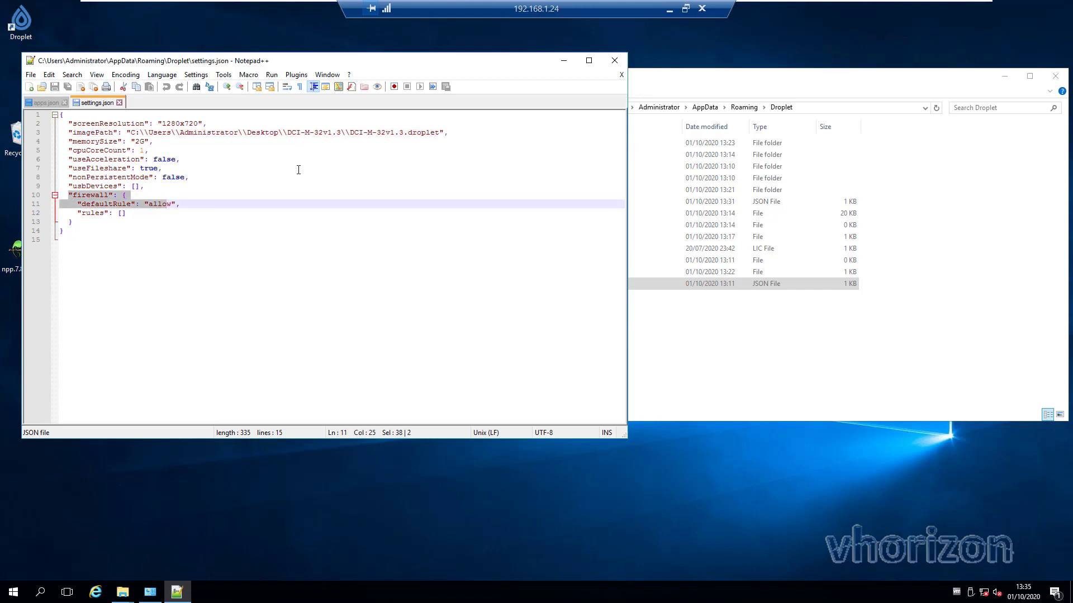
pyautogui.click(615, 61)
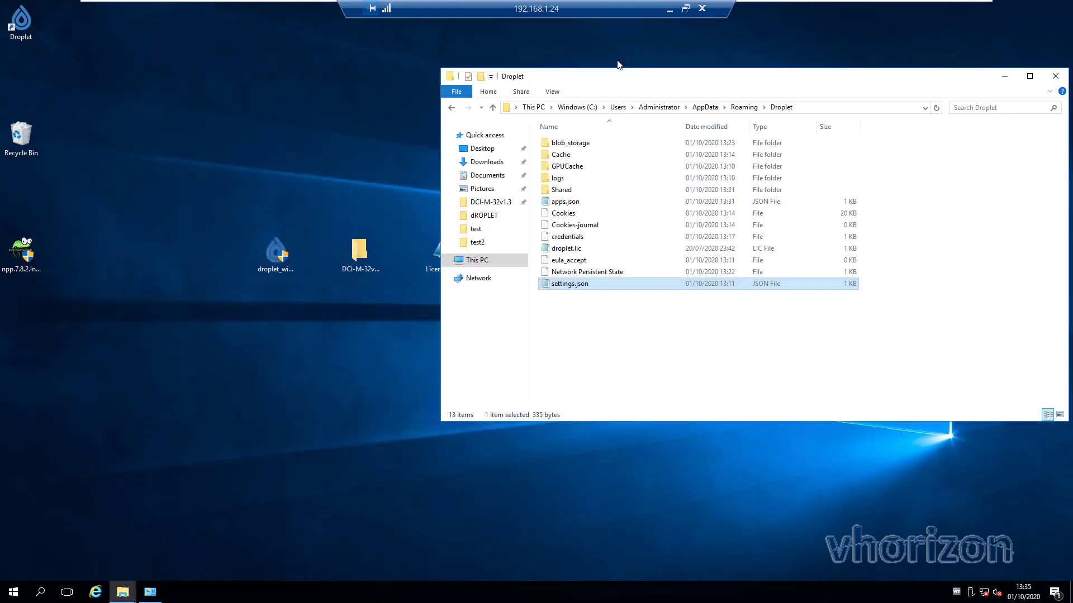
pyautogui.click(581, 239)
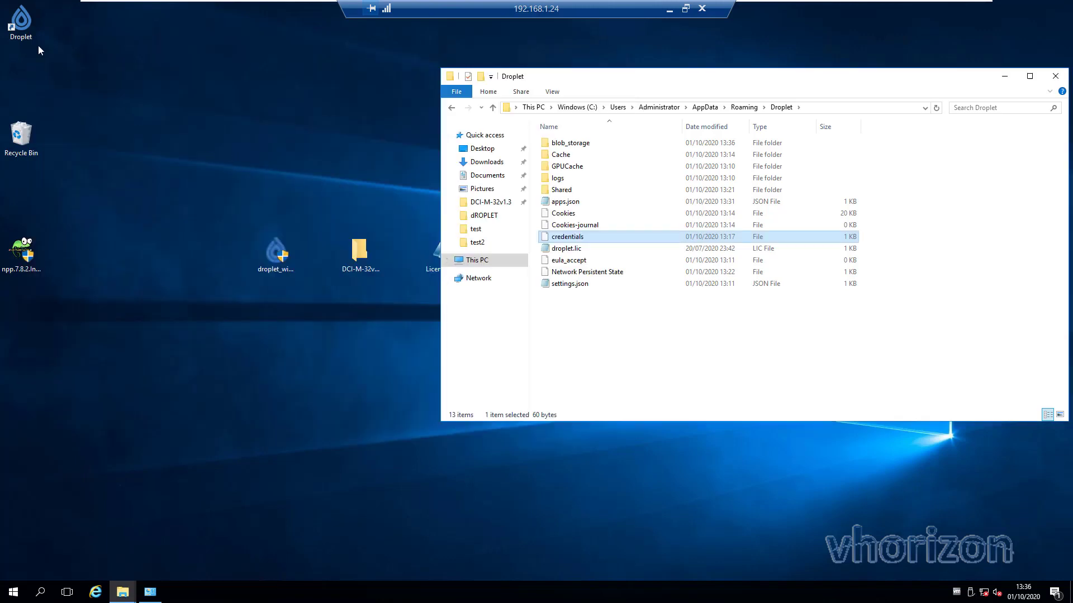
# Step: Launch Droplet and review its memory, CPU core, hardware acceleration, share folder and image file settings
pyautogui.doubleClick(25, 28)
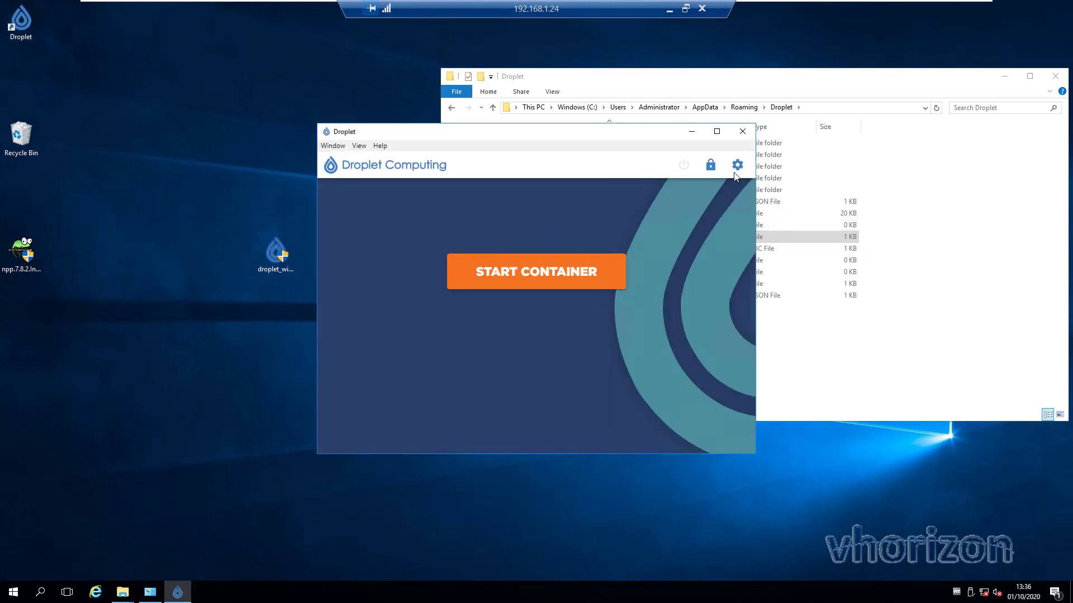
pyautogui.click(736, 167)
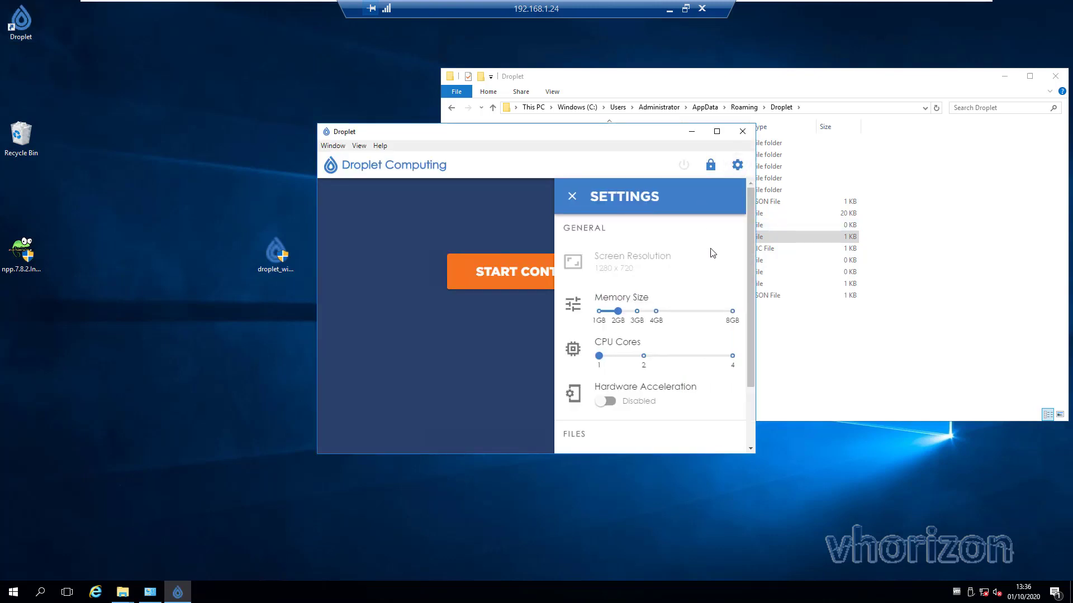
pyautogui.scroll(-1, 713, 254)
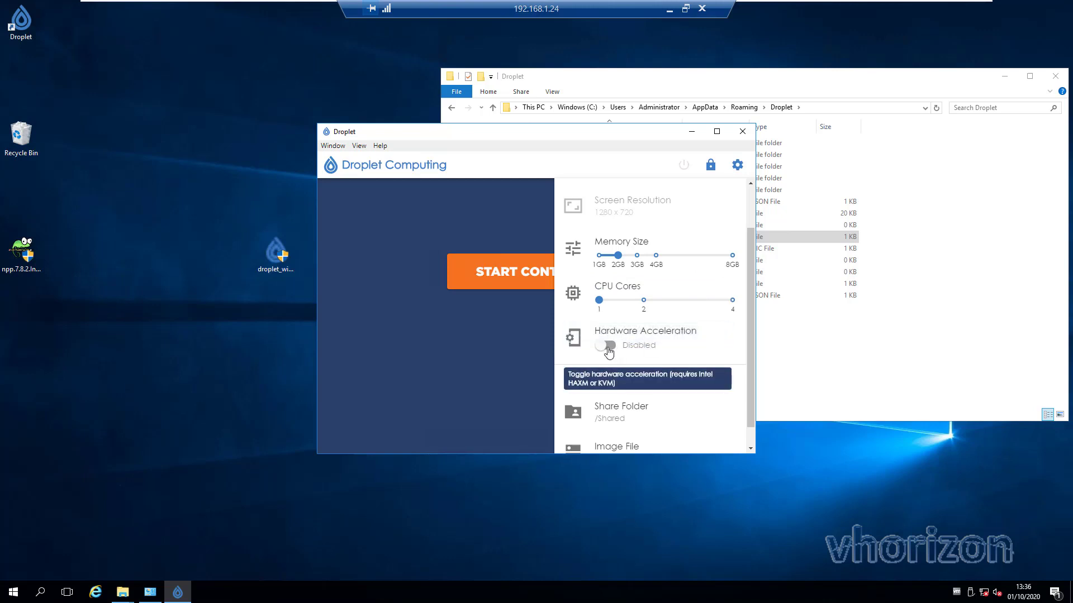
pyautogui.scroll(-1, 608, 351)
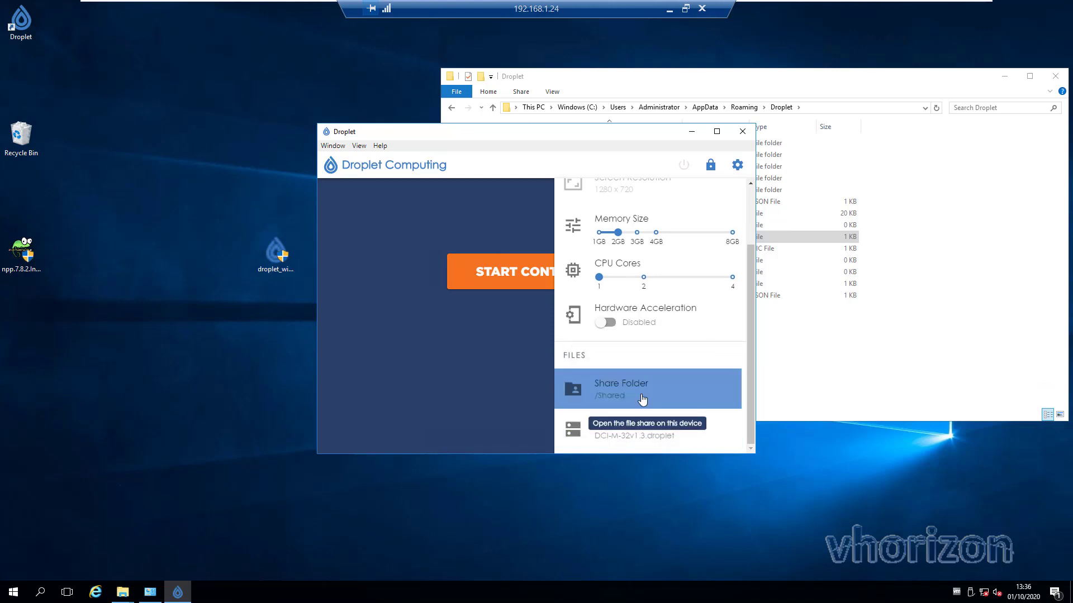
pyautogui.scroll(3, 642, 399)
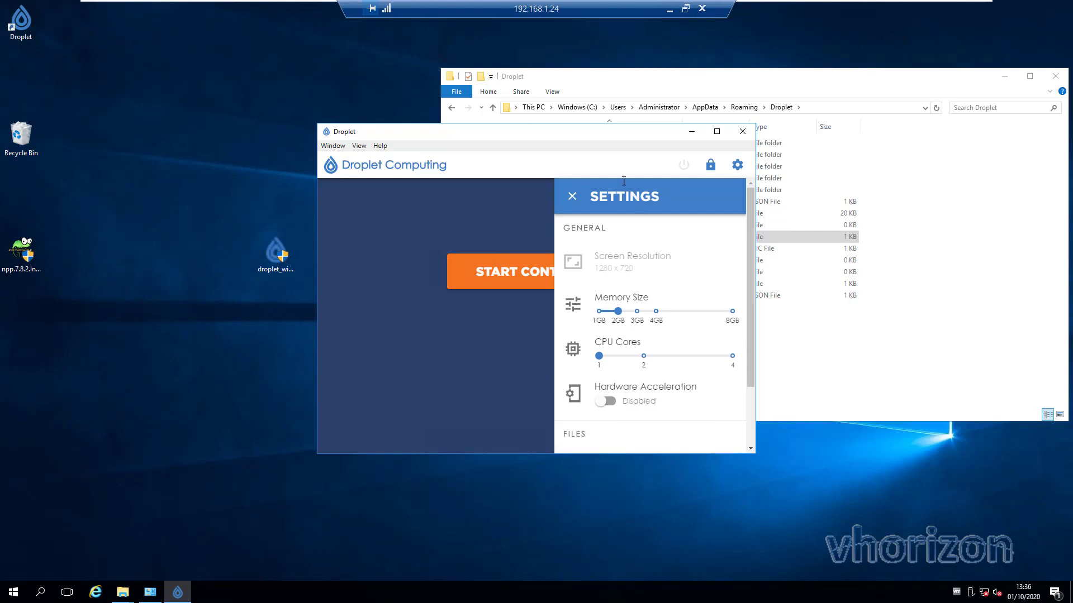
# Step: Unlock Droplet's administrative mode by entering the administrative password, and maximize the window
pyautogui.click(709, 164)
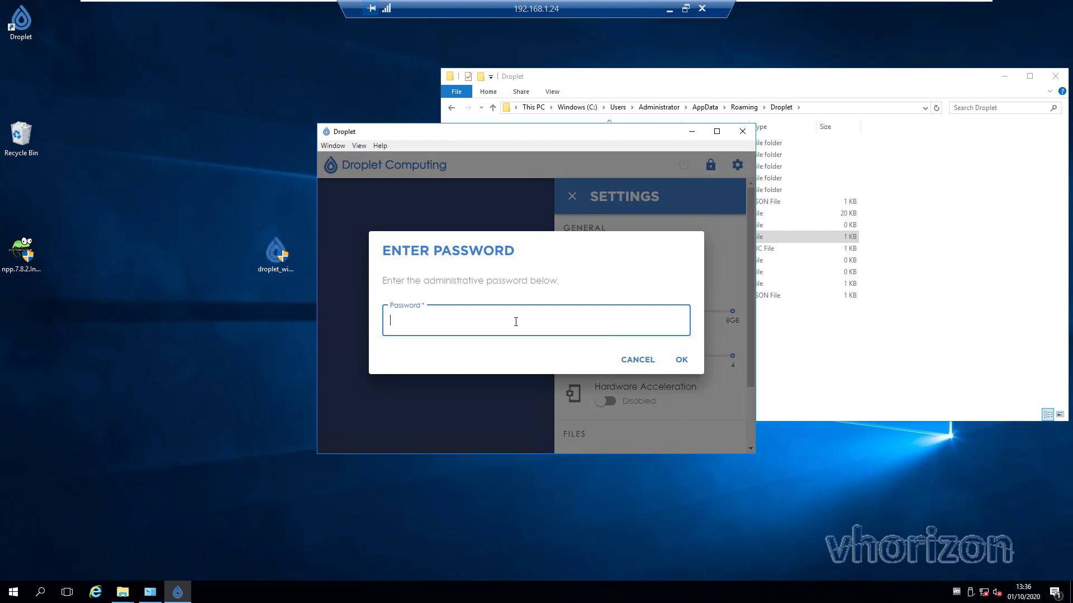
pyautogui.write('*********')
pyautogui.press('Return')
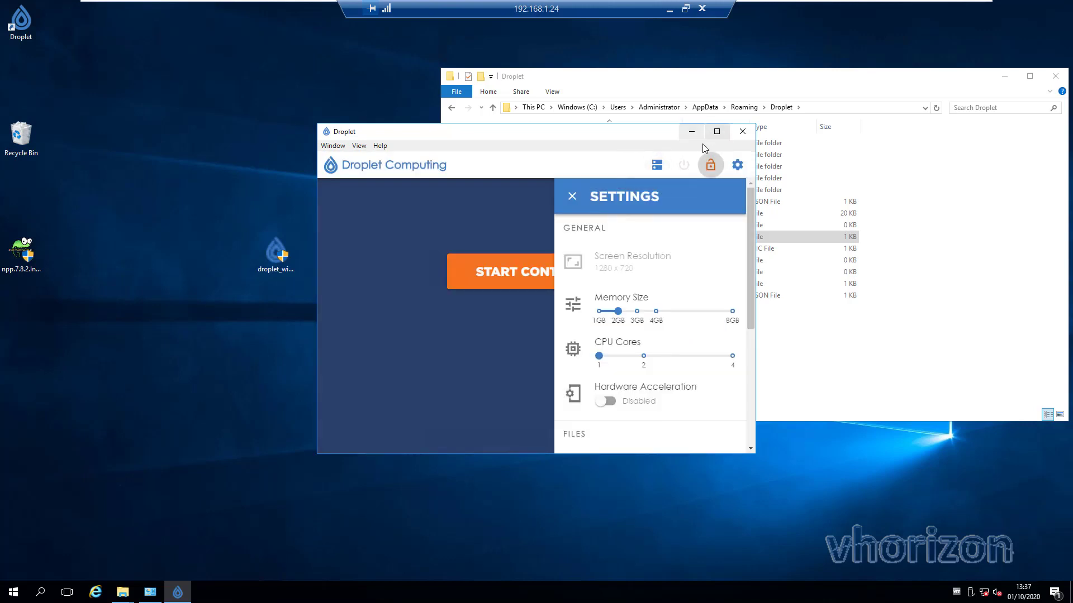
pyautogui.click(716, 131)
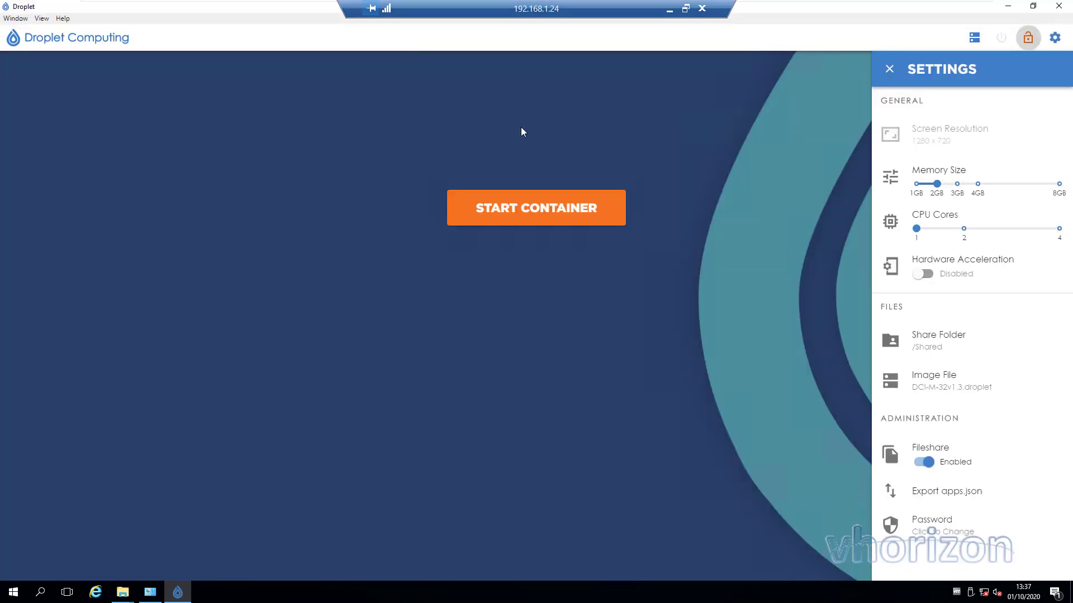
# Step: Set the default network rule to Block and add a rule allowing port 443 for any IP and protocol
pyautogui.click(974, 40)
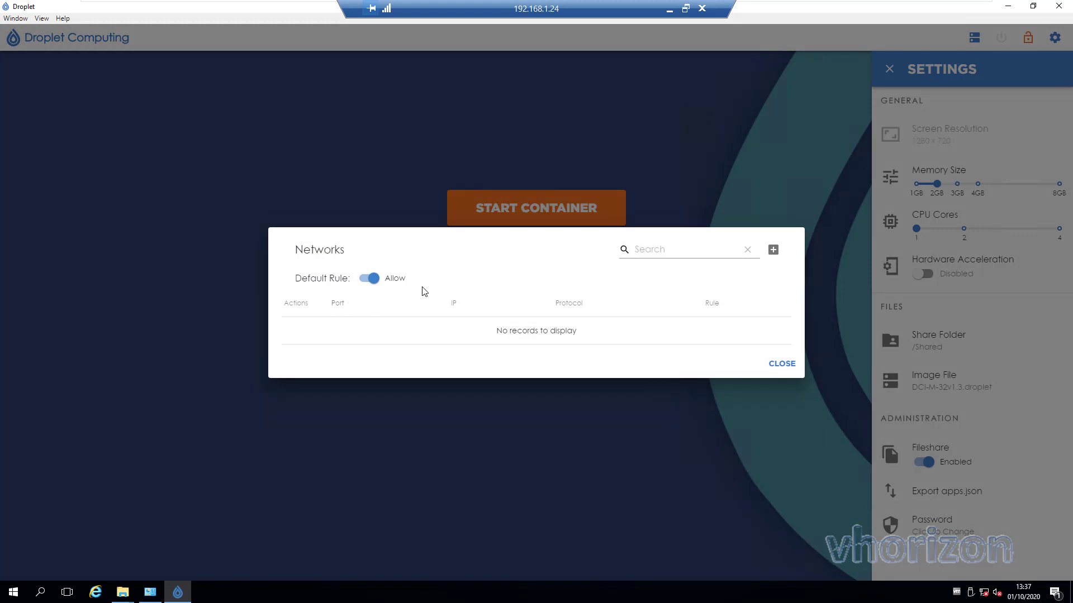
pyautogui.click(369, 278)
pyautogui.click(772, 251)
pyautogui.click(378, 316)
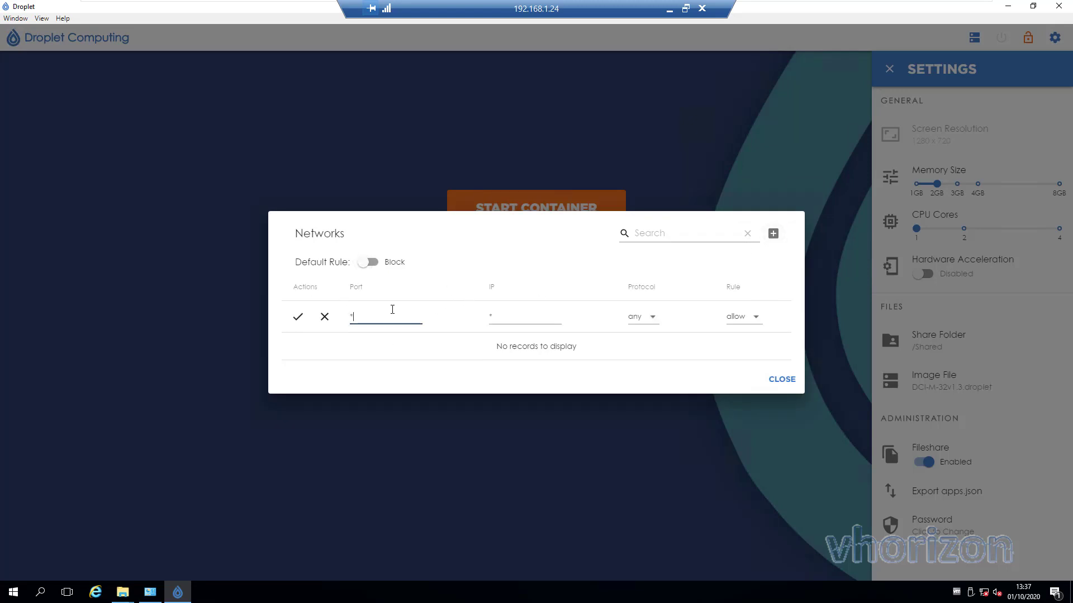
pyautogui.press('BackSpace')
pyautogui.write('443')
pyautogui.press('Tab')
pyautogui.click(298, 317)
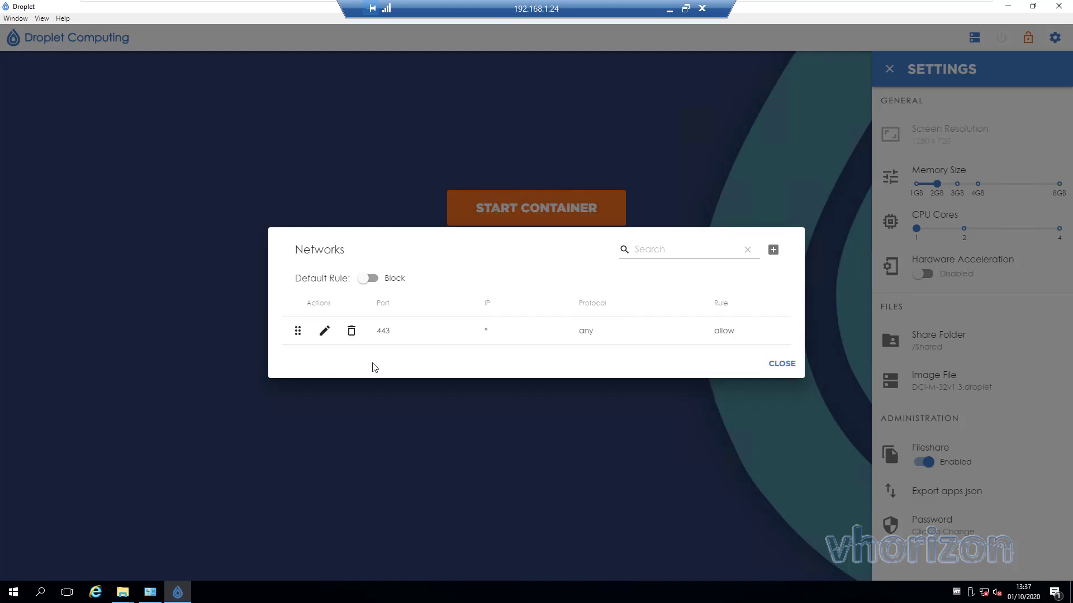
pyautogui.click(781, 364)
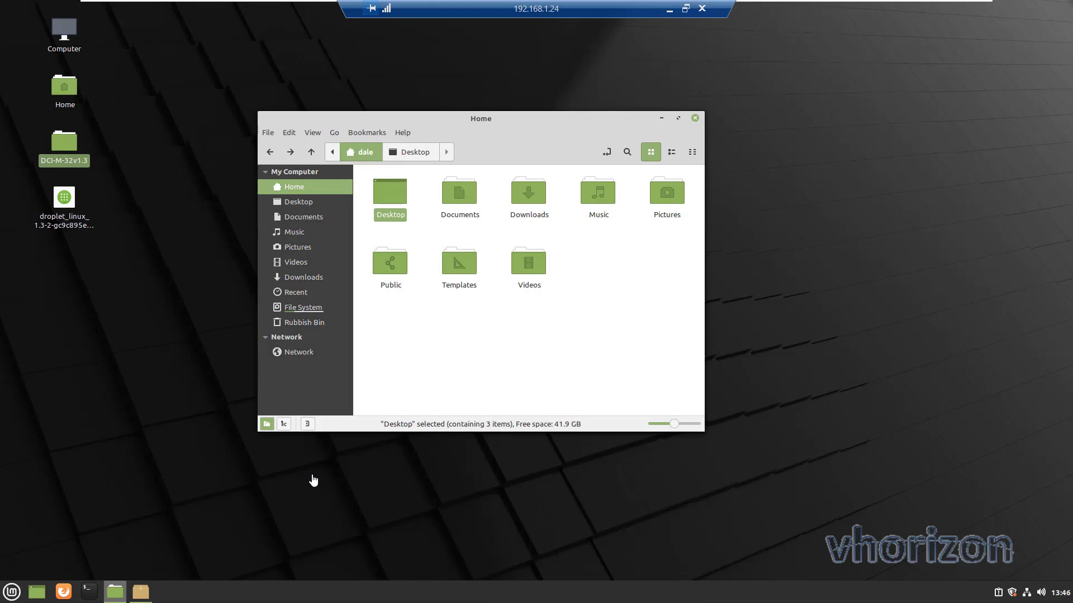
# Step: Switch to the Linux Mint desktop, search the applications for "dropl" and launch Droplet Container
pyautogui.click(12, 592)
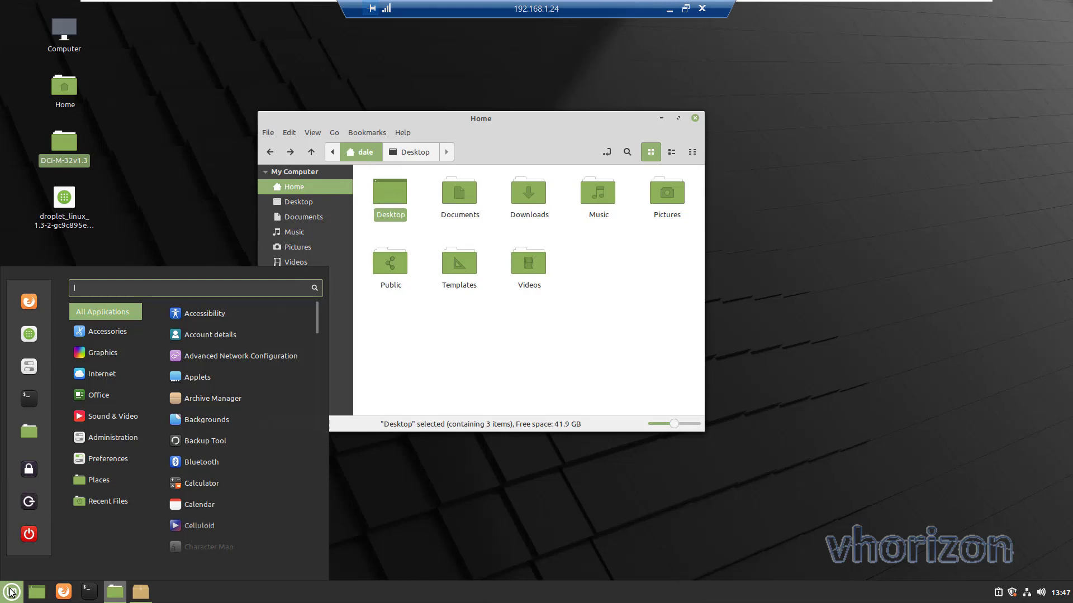
pyautogui.write('dropl')
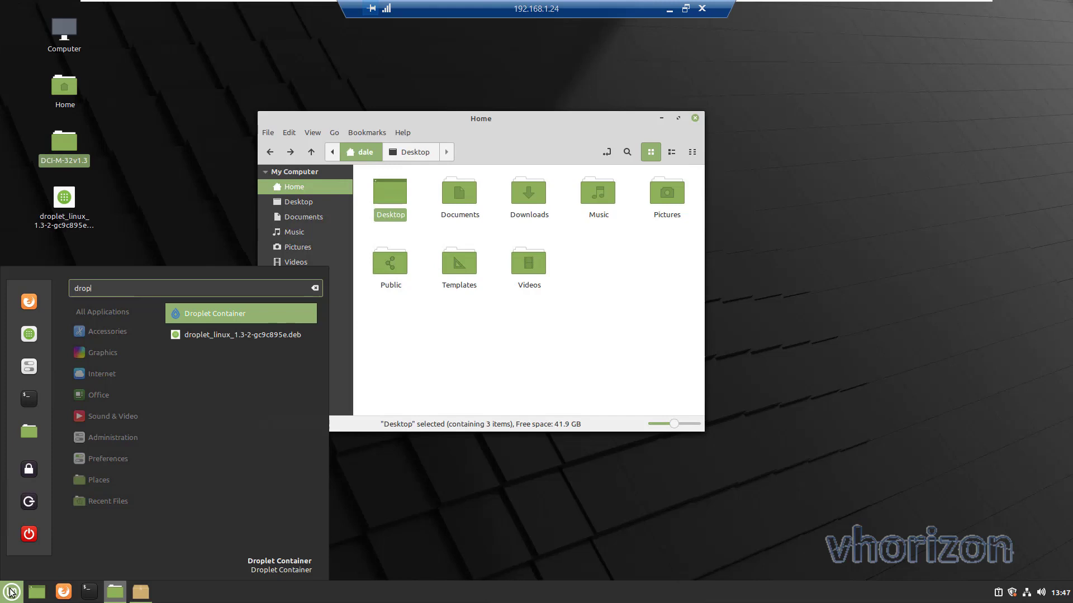
pyautogui.click(11, 592)
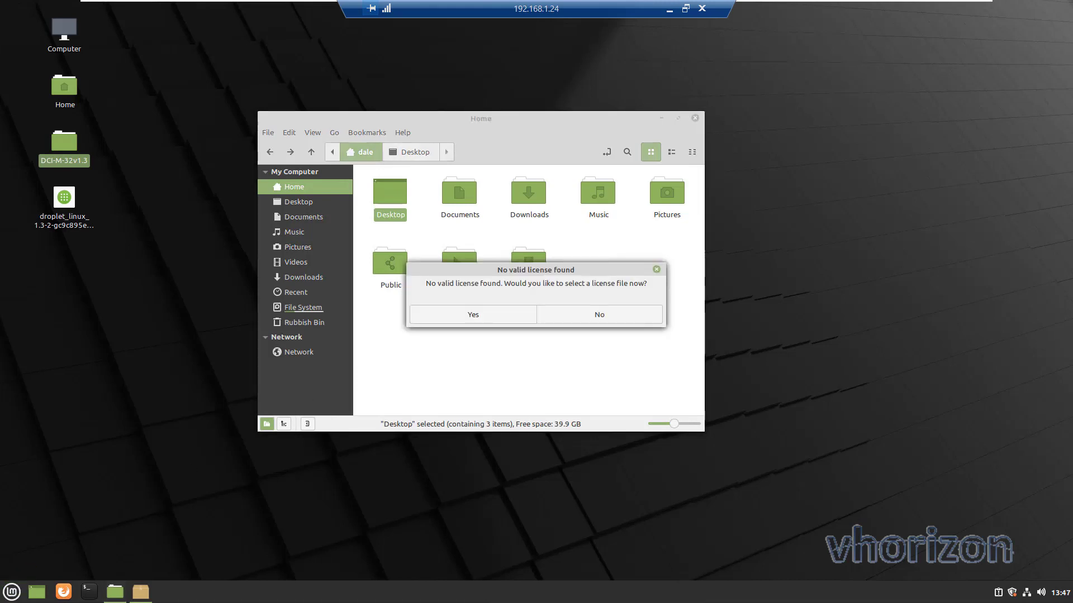
# Step: Load the .lic licence file from the DCI-M-32v1.3 folder on the Desktop and accept the End User Licence Agreement
pyautogui.click(475, 315)
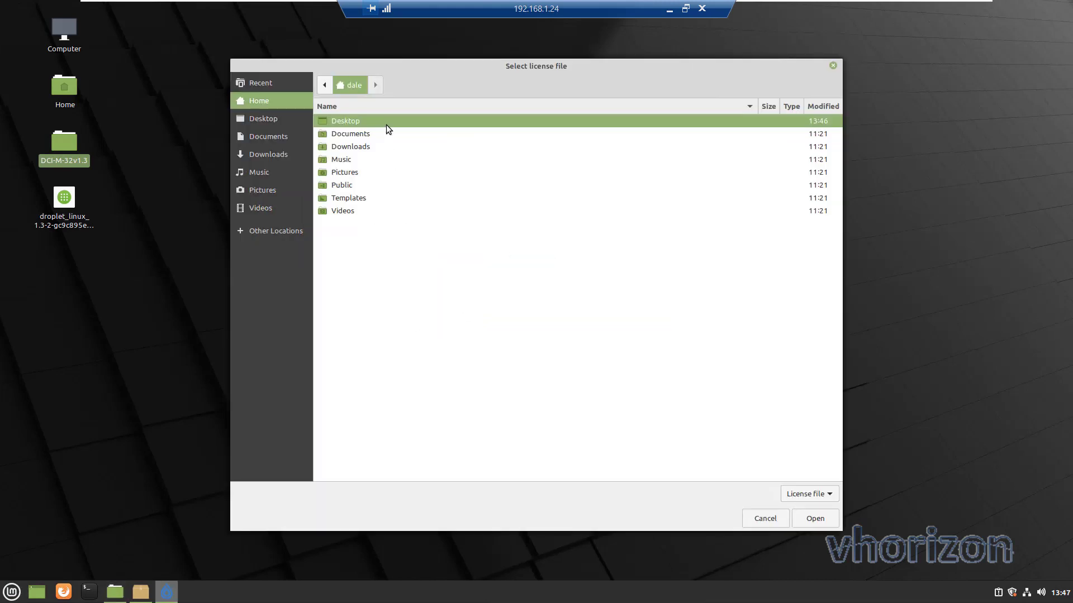
pyautogui.doubleClick(387, 120)
pyautogui.doubleClick(387, 120)
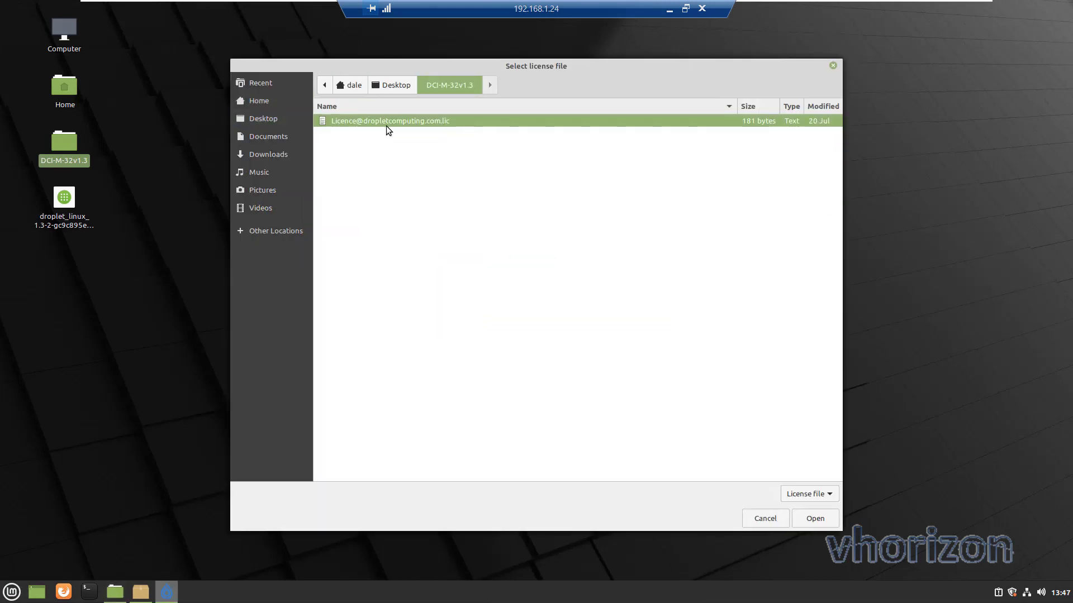
pyautogui.doubleClick(387, 125)
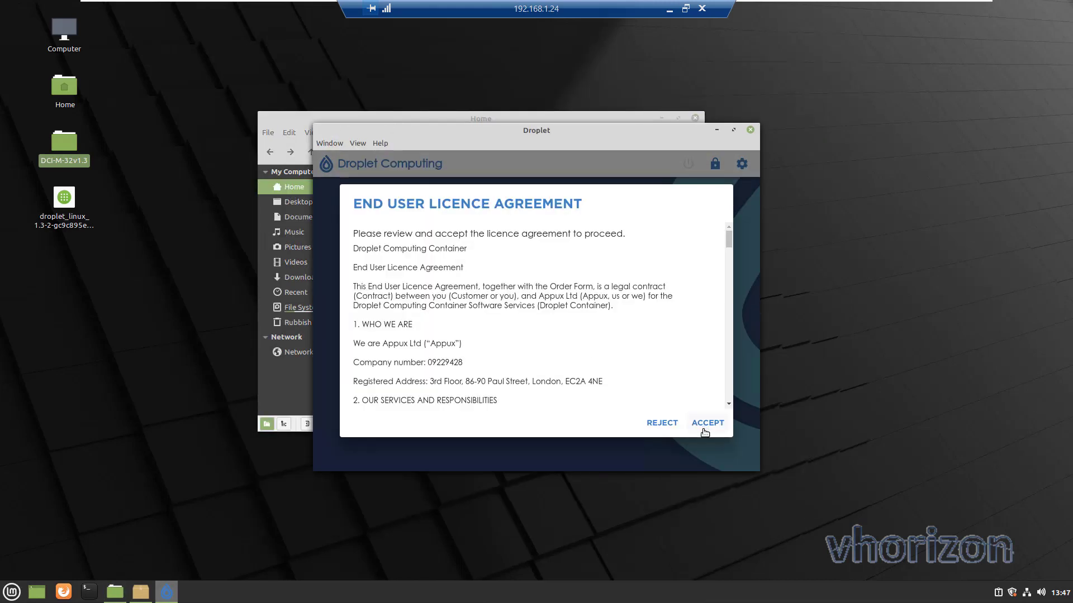
pyautogui.click(708, 425)
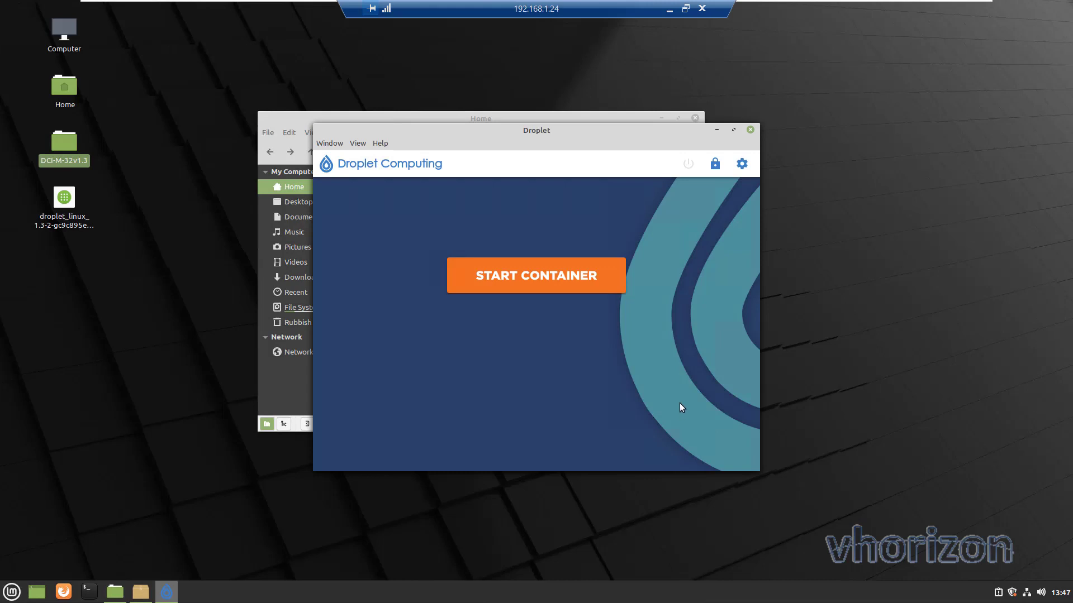
# Step: Start the container with the image file DCI-M-32v1.3.droplet from the DCI-M-32v1.3 folder on the Desktop
pyautogui.click(559, 291)
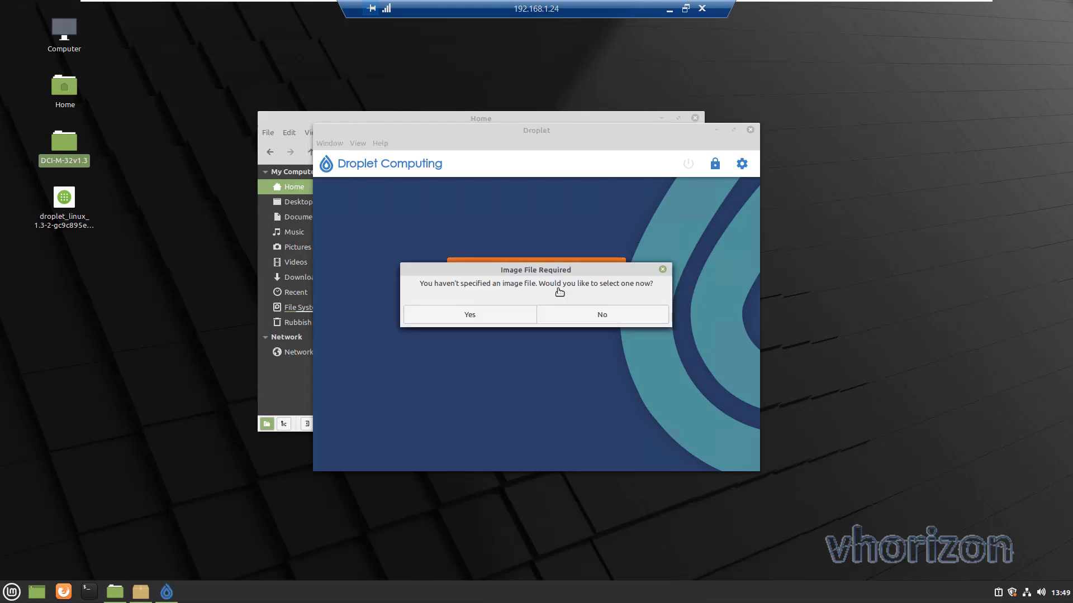
pyautogui.click(497, 315)
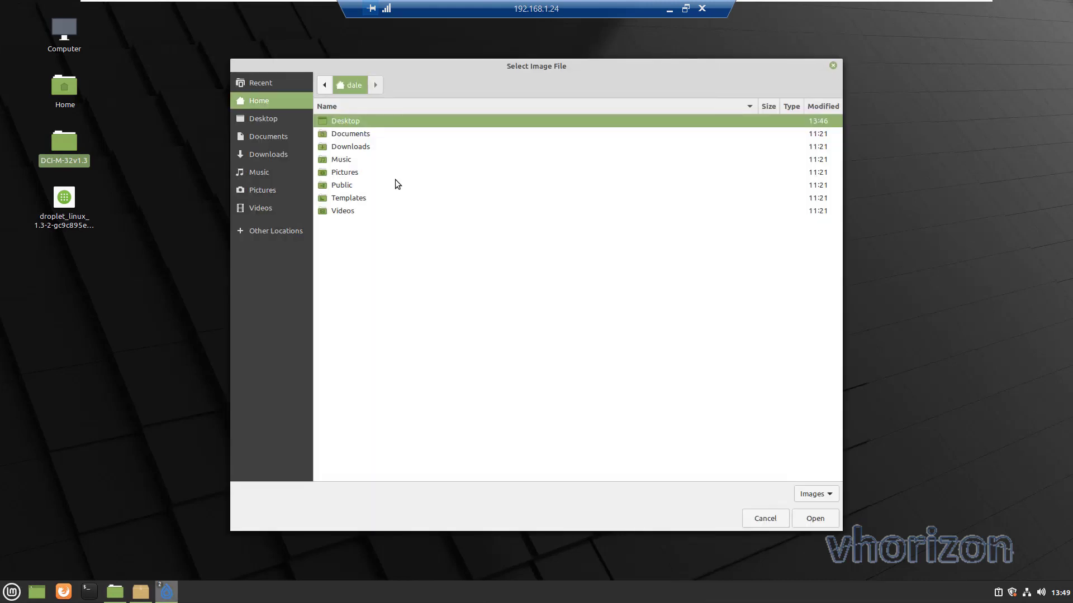
pyautogui.doubleClick(383, 124)
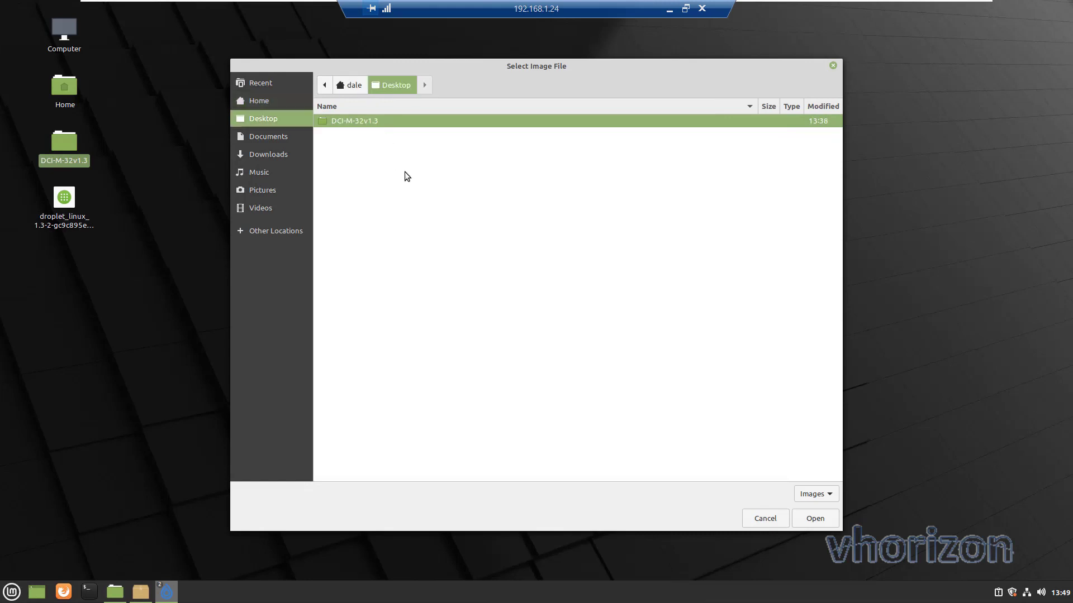
pyautogui.doubleClick(364, 120)
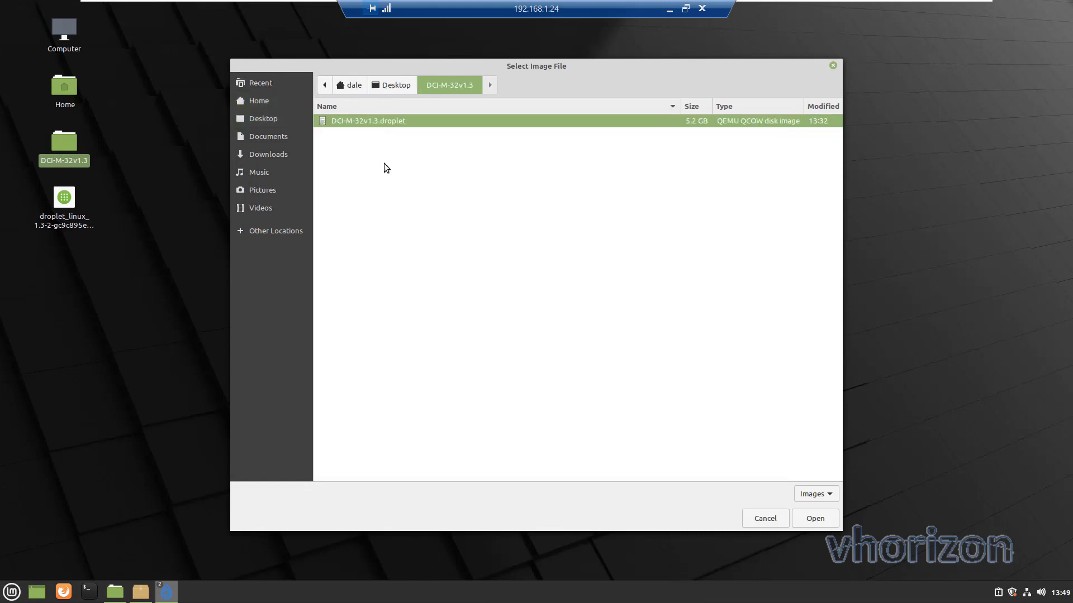
pyautogui.doubleClick(377, 120)
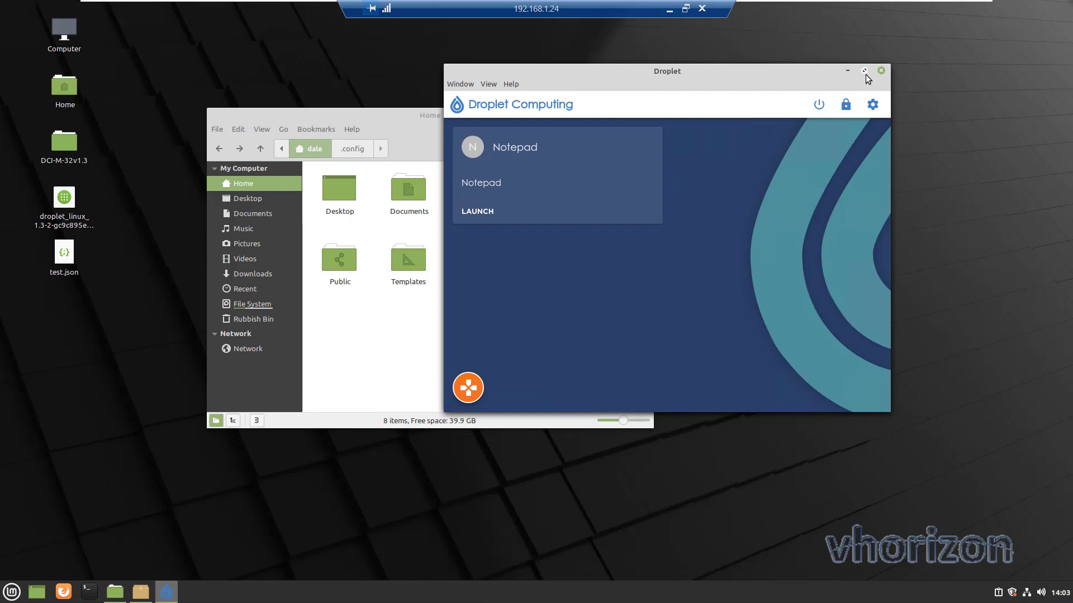
# Step: Shut down the running container and exit Droplet
pyautogui.click(820, 107)
pyautogui.click(503, 319)
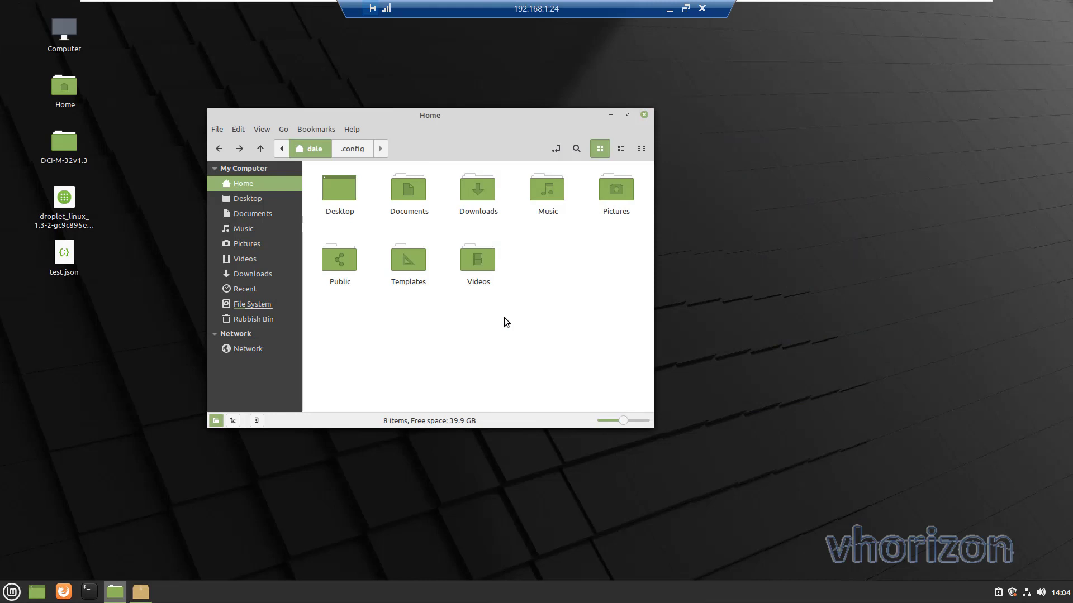
# Step: Show hidden files in the home folder and open the Droplet folder inside .config
pyautogui.click(316, 153)
pyautogui.rightClick(551, 302)
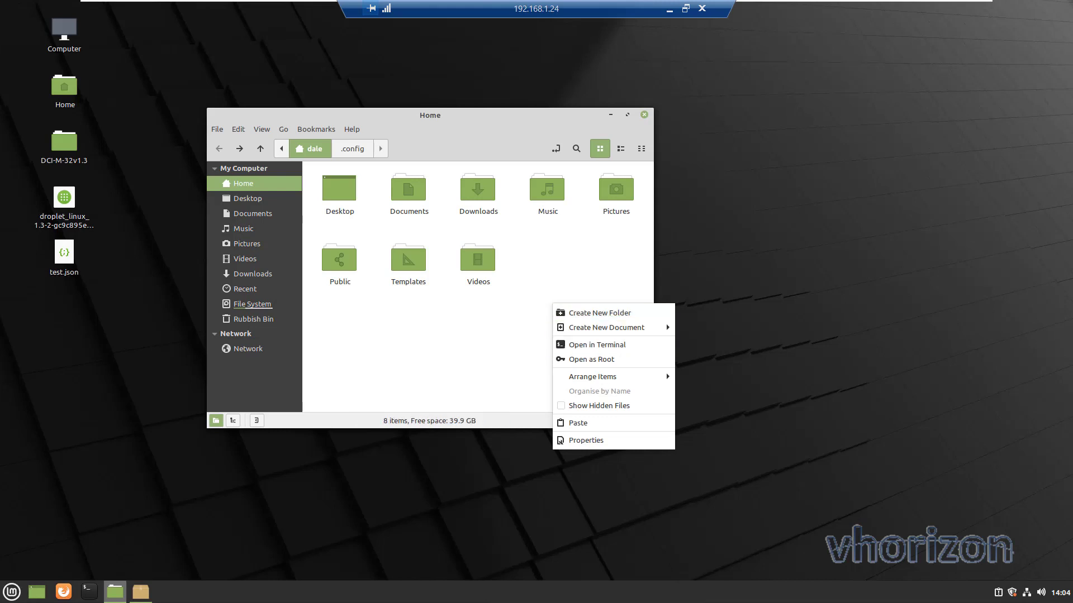
pyautogui.click(600, 405)
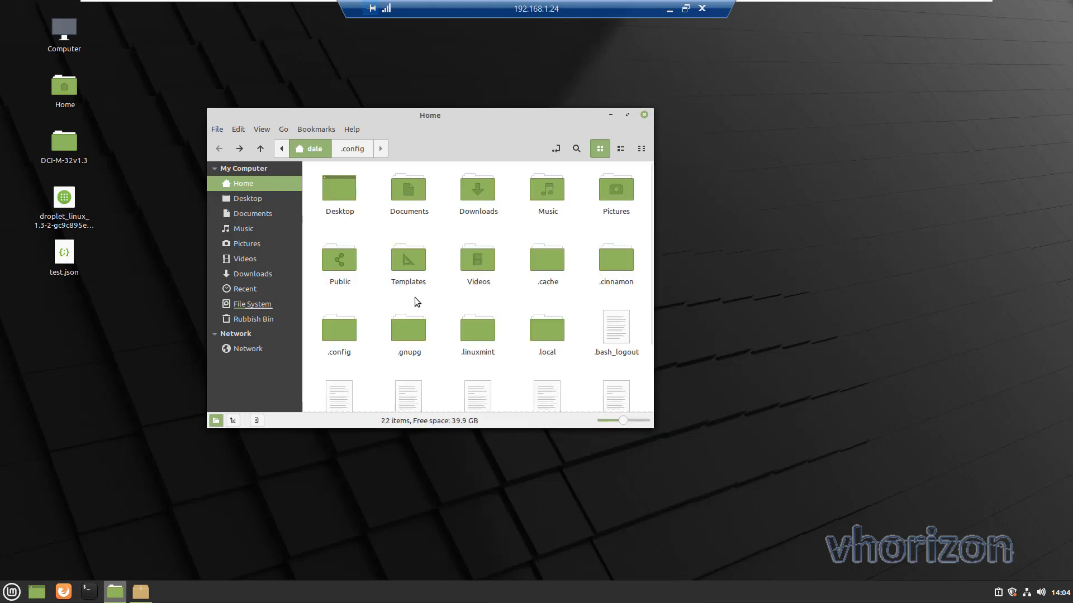
pyautogui.doubleClick(342, 330)
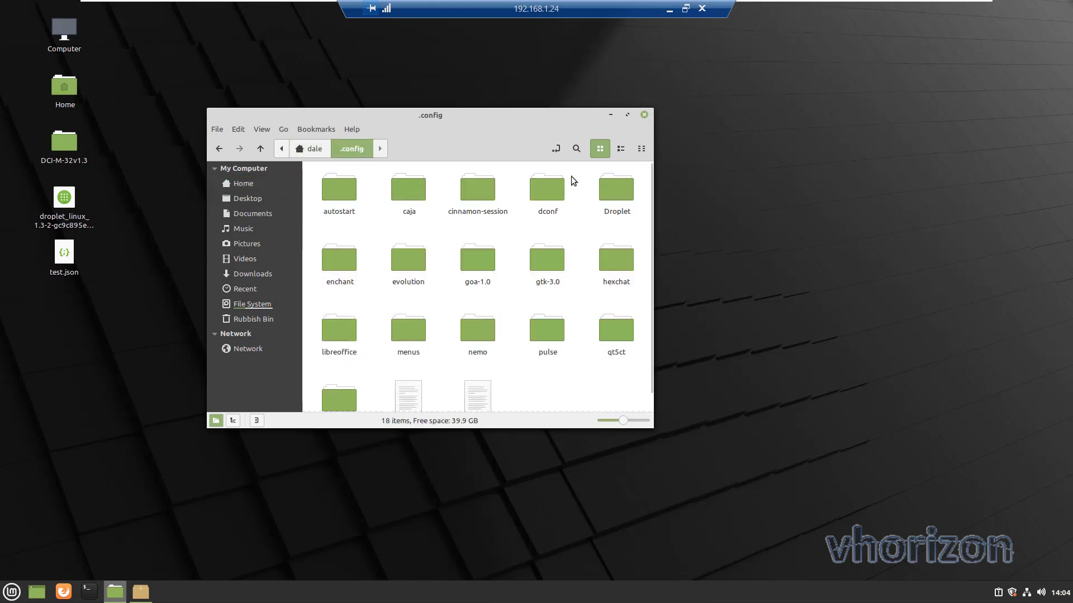
pyautogui.doubleClick(620, 188)
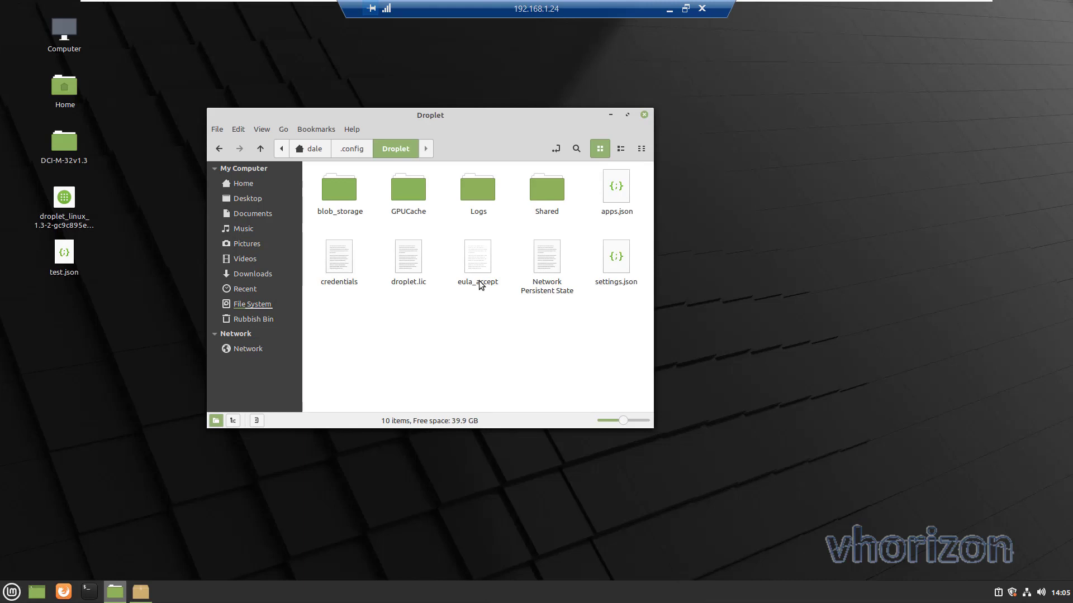
# Step: Move apps.json, credentials and settings.json from the desktop folder DCI-M-32v1.3 into .config/Droplet, replacing the existing files
pyautogui.doubleClick(66, 143)
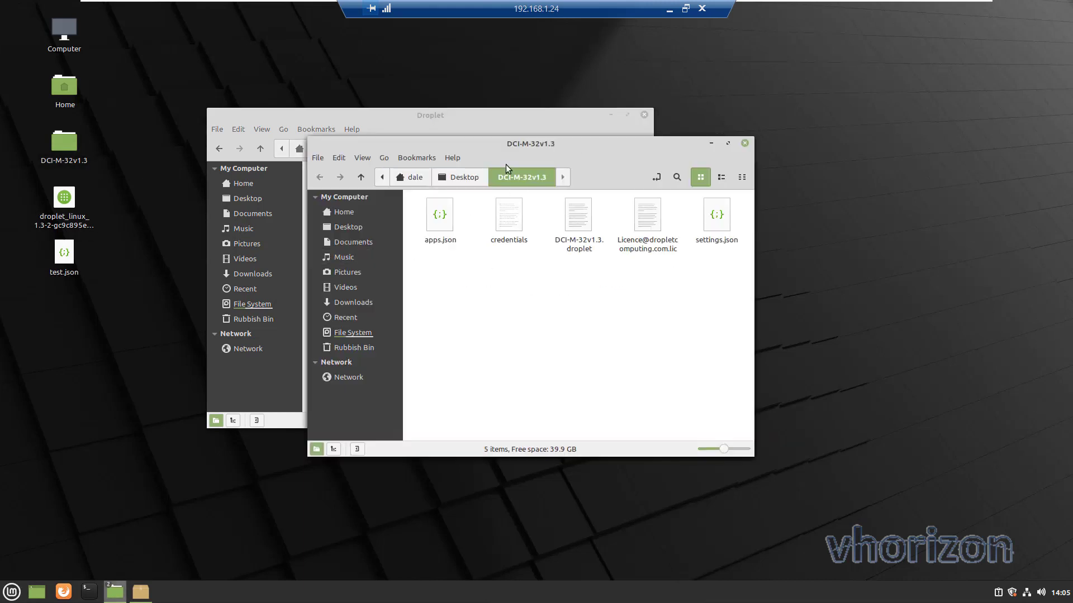
pyautogui.moveTo(511, 148); pyautogui.dragTo(778, 169)
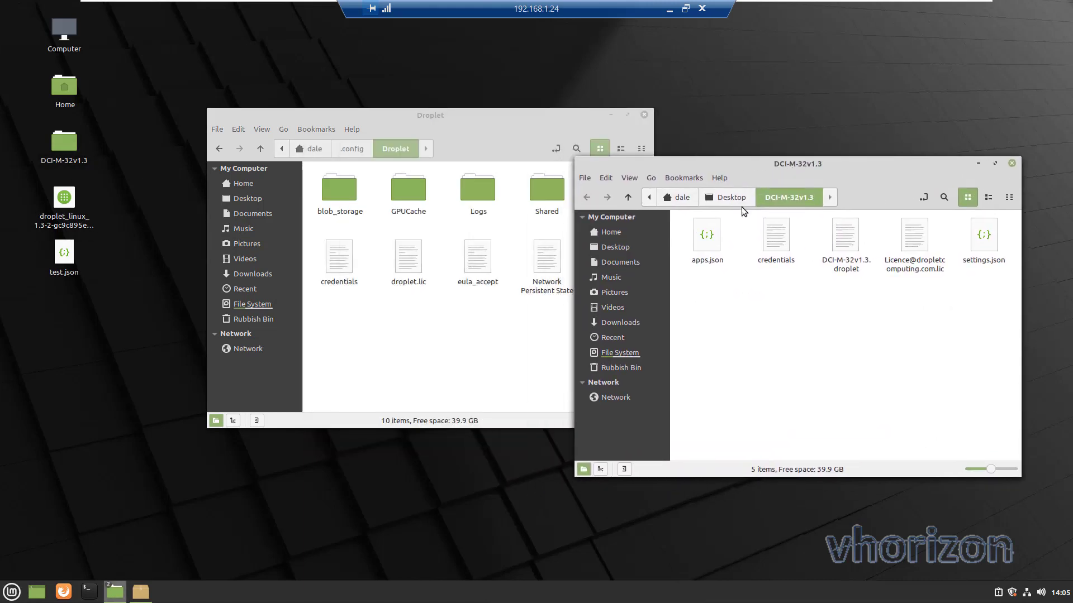
pyautogui.click(702, 243)
pyautogui.moveTo(700, 236); pyautogui.dragTo(431, 347)
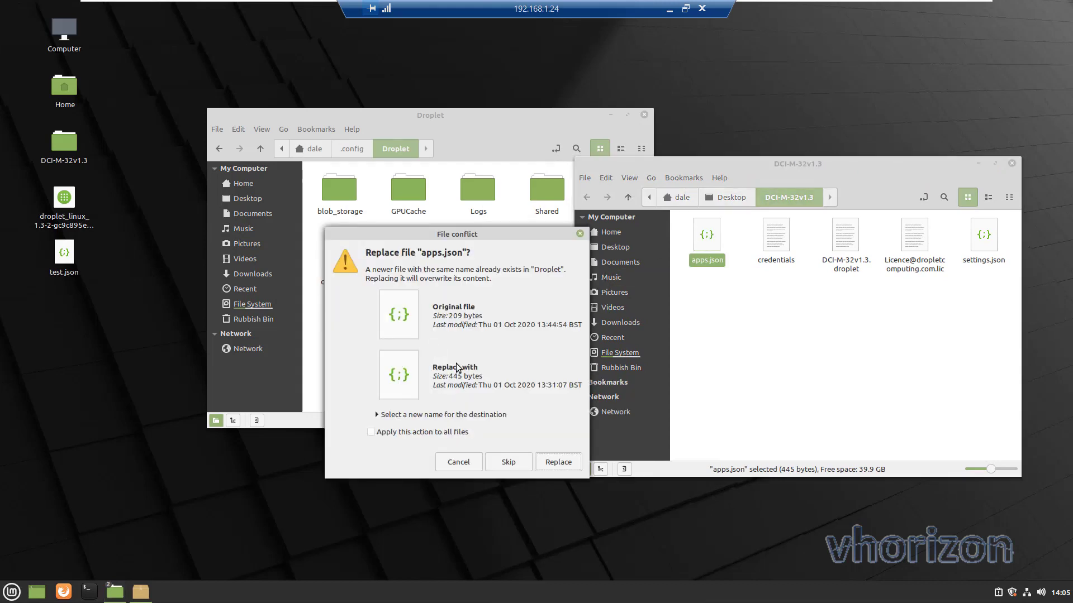
pyautogui.click(558, 462)
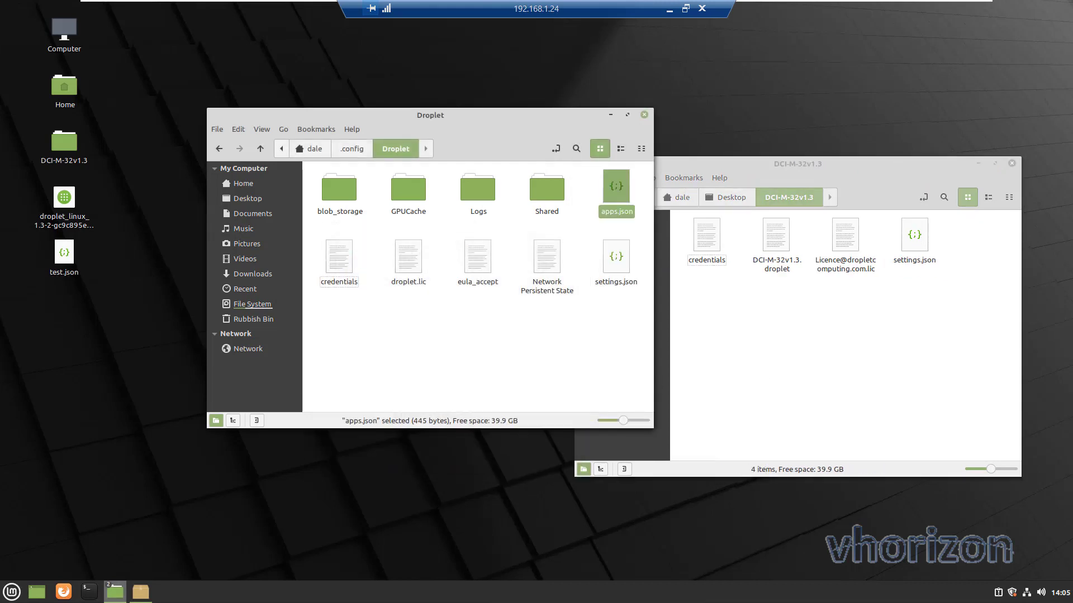
pyautogui.moveTo(709, 254); pyautogui.dragTo(491, 361)
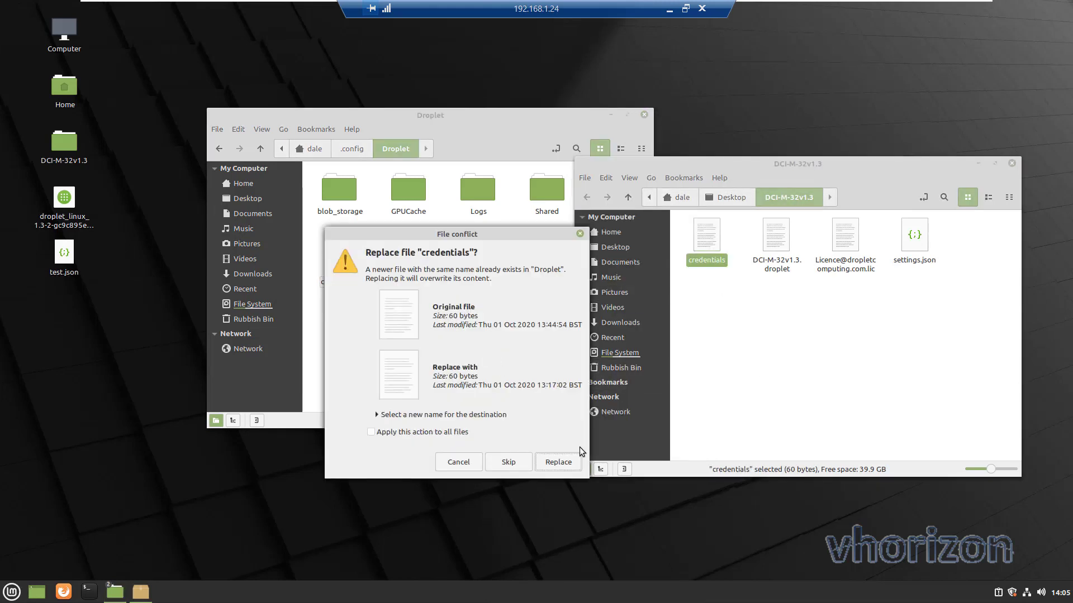
pyautogui.click(552, 466)
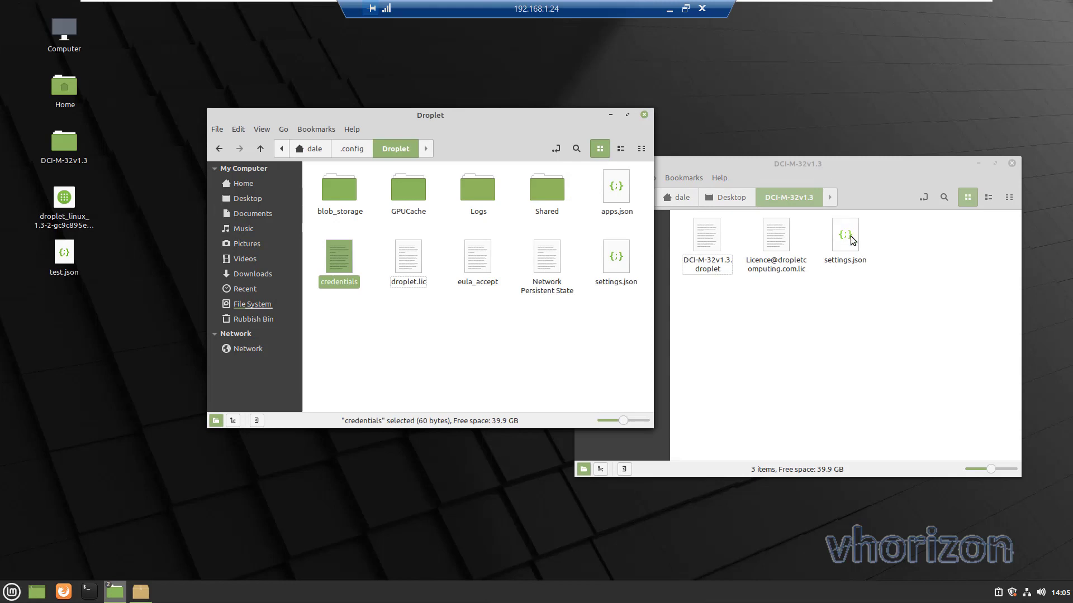
pyautogui.moveTo(849, 237); pyautogui.dragTo(394, 358)
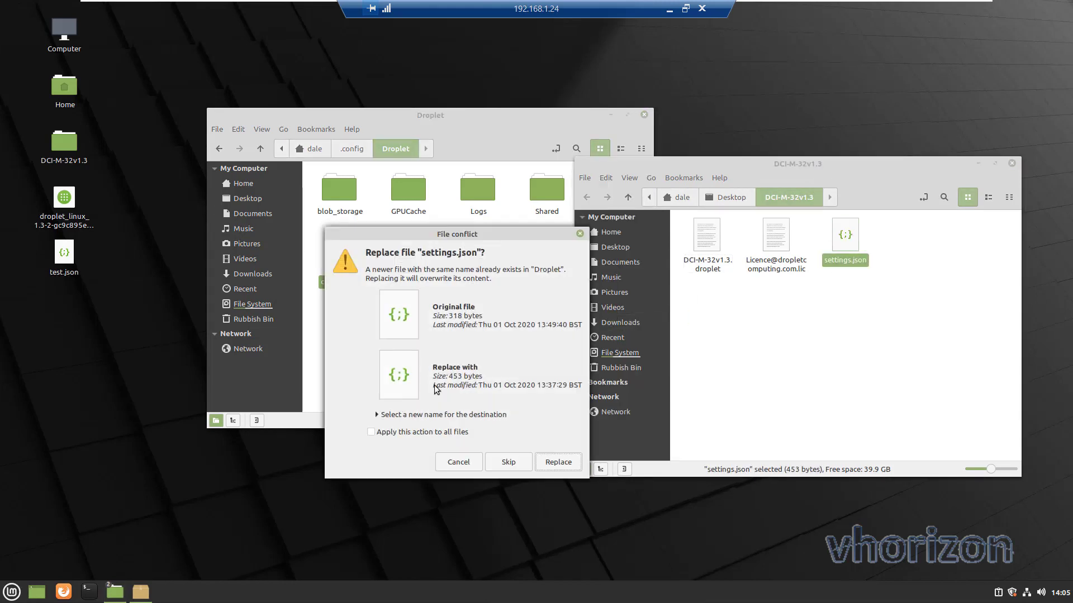
pyautogui.click(553, 462)
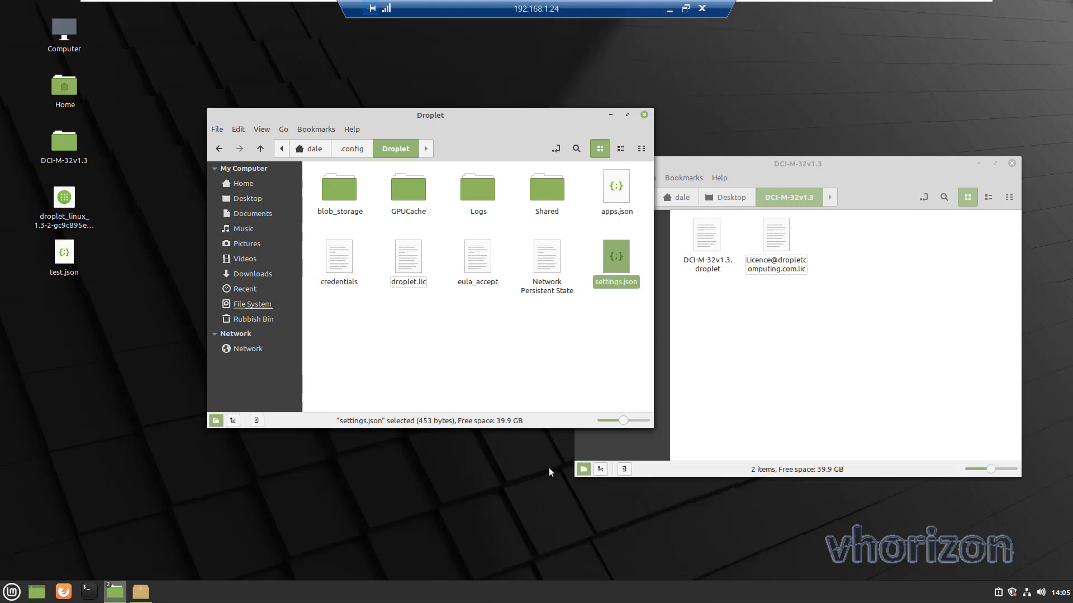
# Step: Search the applications for "dropl", launch Droplet Container, start the container and maximise its window
pyautogui.click(2, 596)
pyautogui.write('dropl')
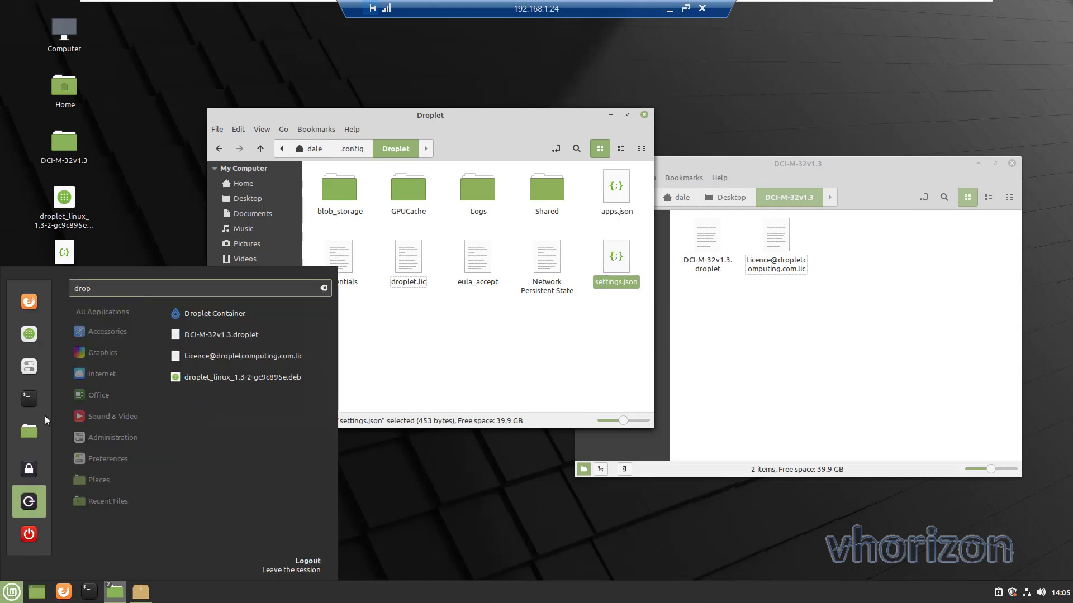
pyautogui.click(260, 314)
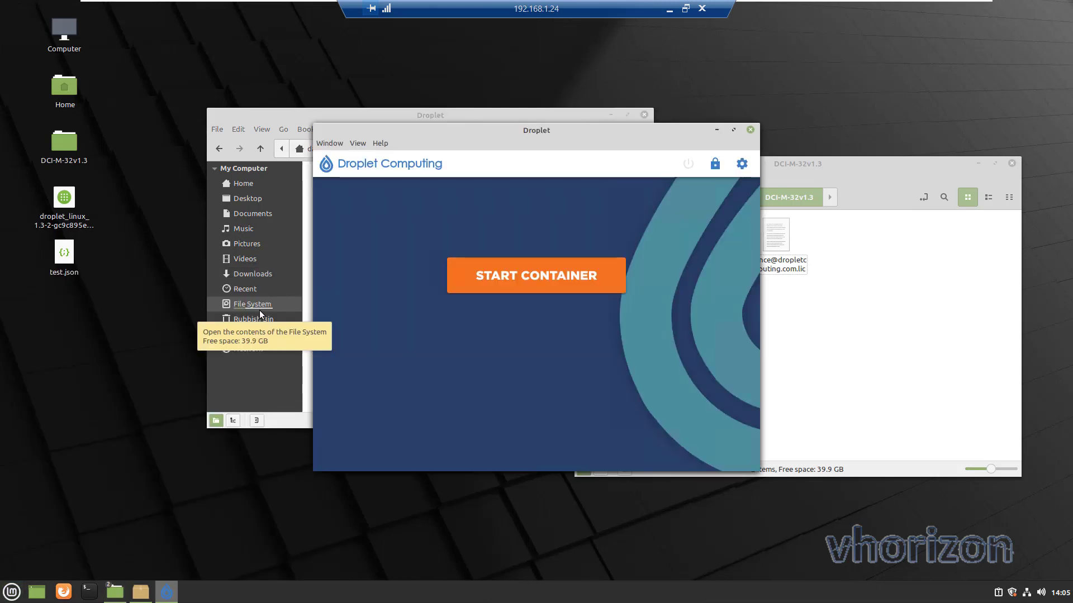
pyautogui.click(490, 270)
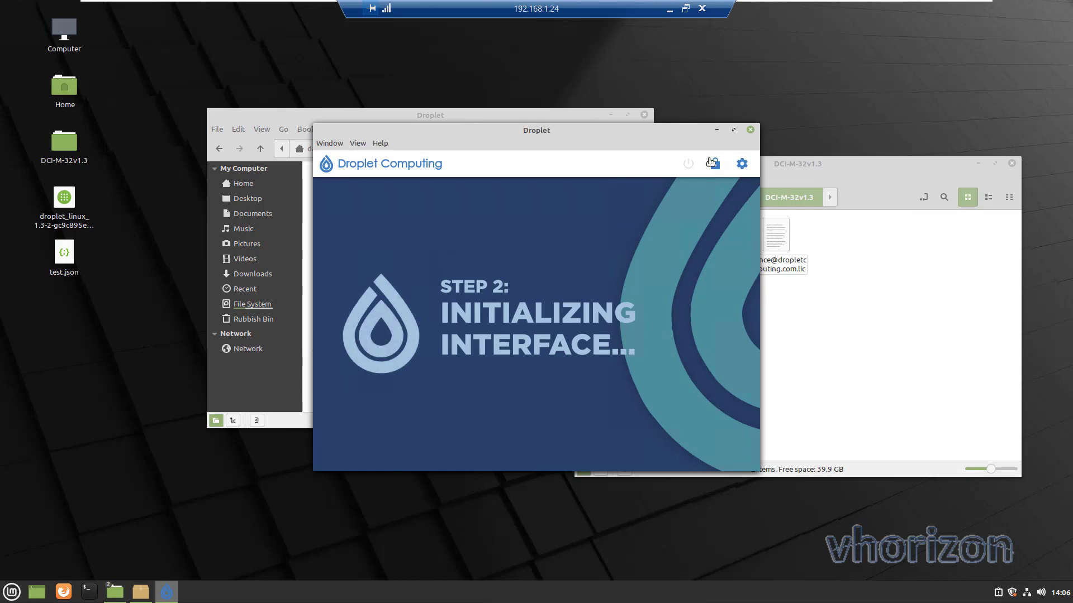
pyautogui.click(736, 130)
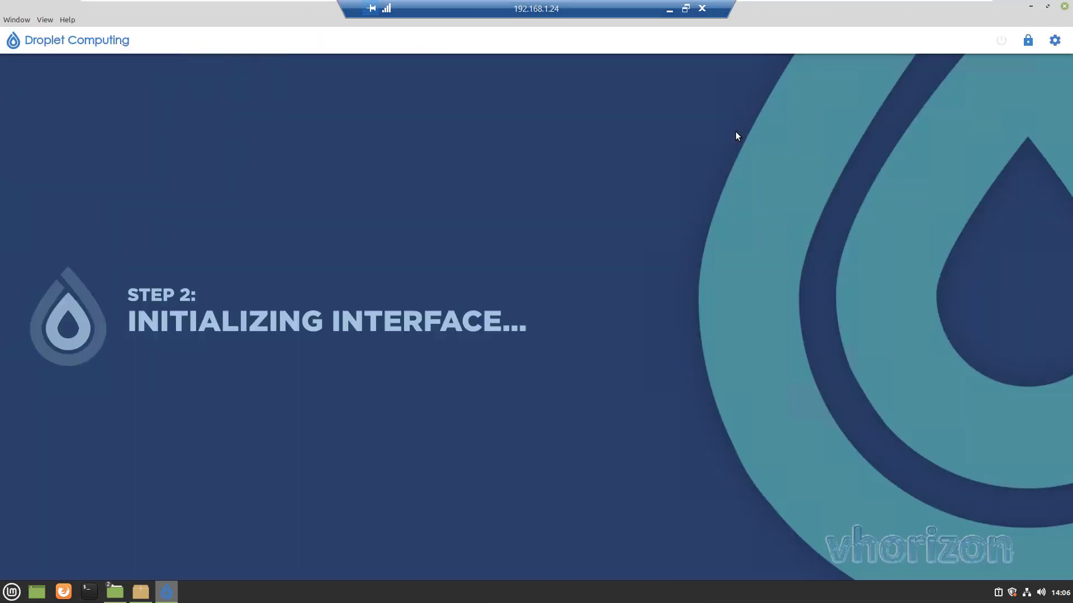